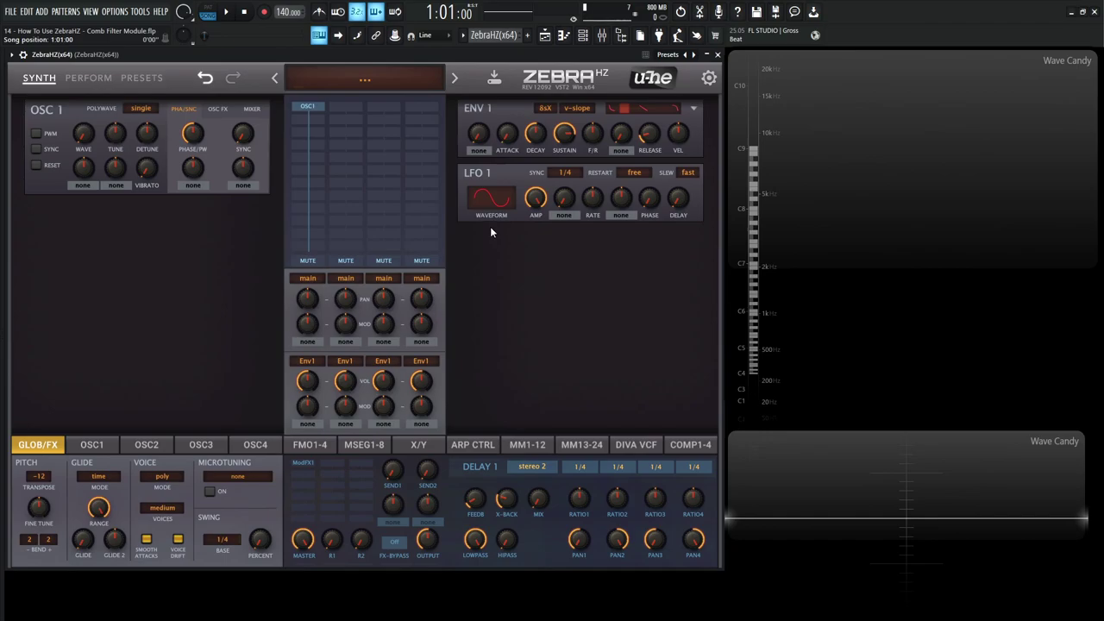
Step: Reset ZebraHZ to an init patch and remove the OSC1 module from the grid
left_click(377, 79)
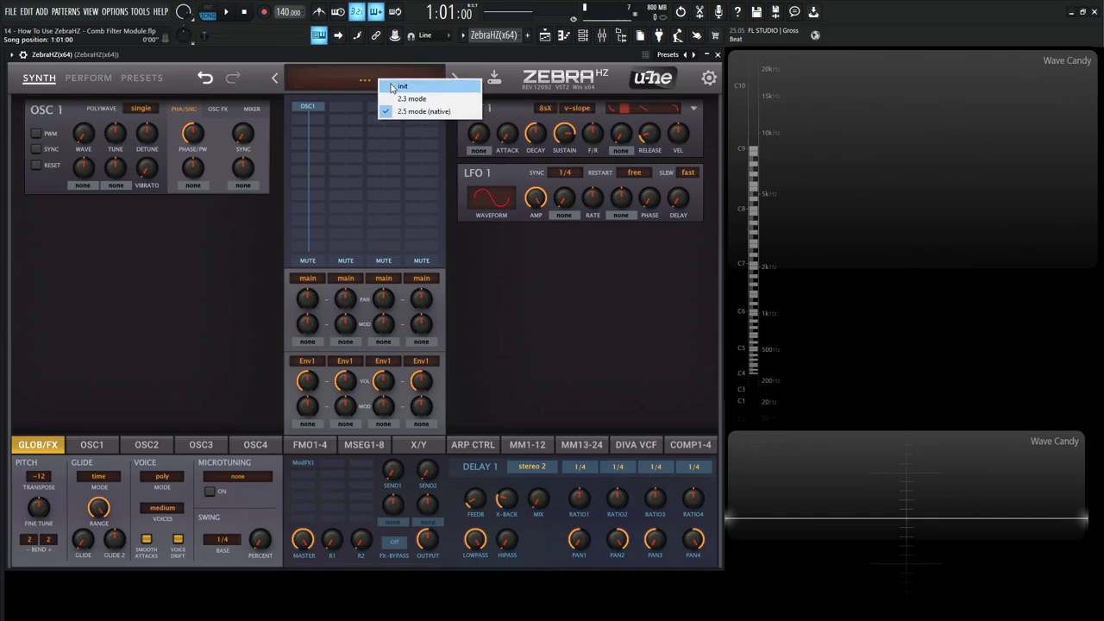
left_click(391, 86)
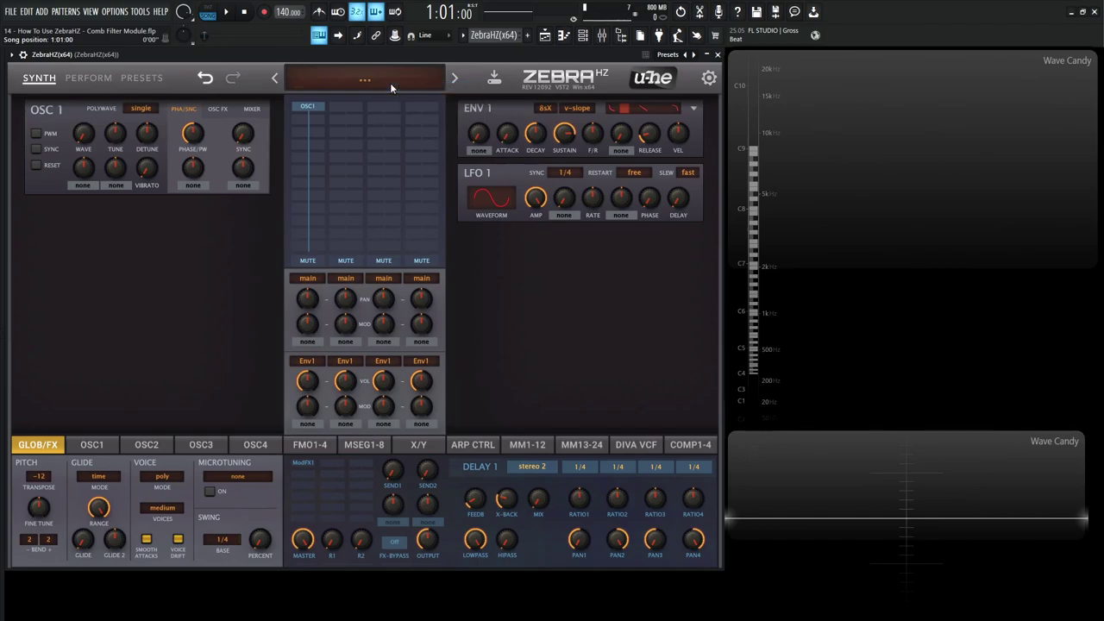
double_click(315, 107)
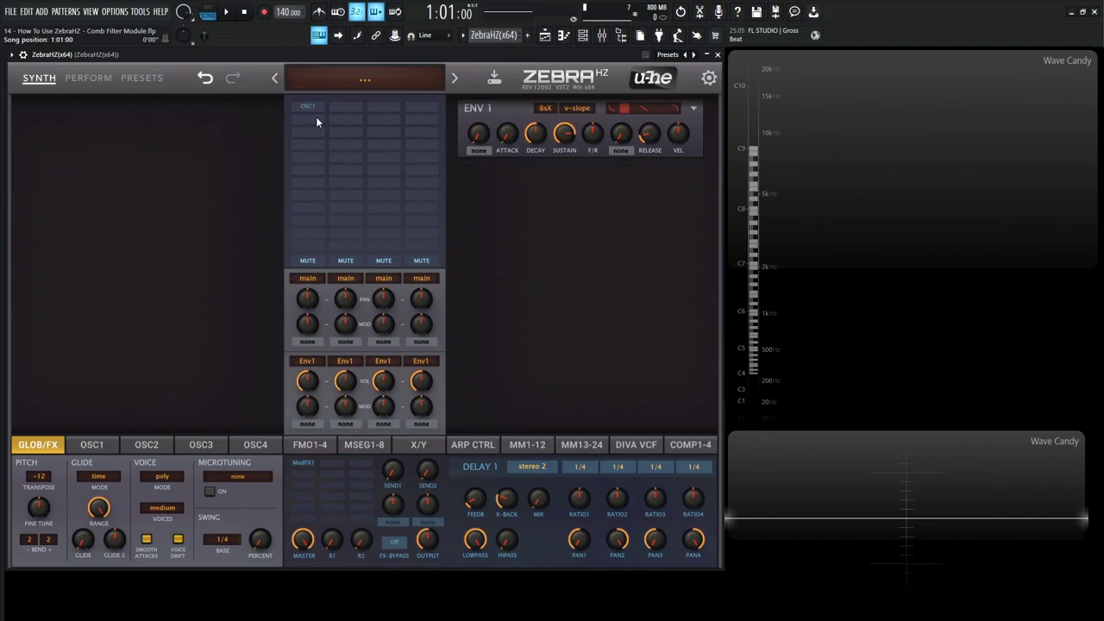
Step: Place Noise1 in the first grid slot with a Comb1 filter below it
left_click(316, 118)
left_click(336, 139)
left_click(319, 132)
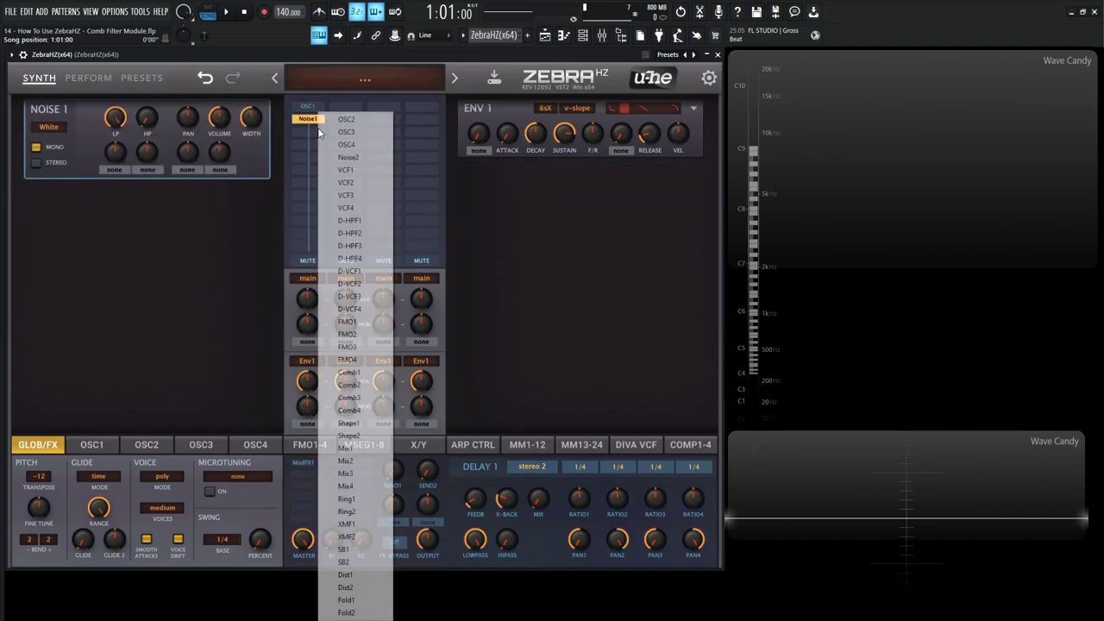
left_click(362, 374)
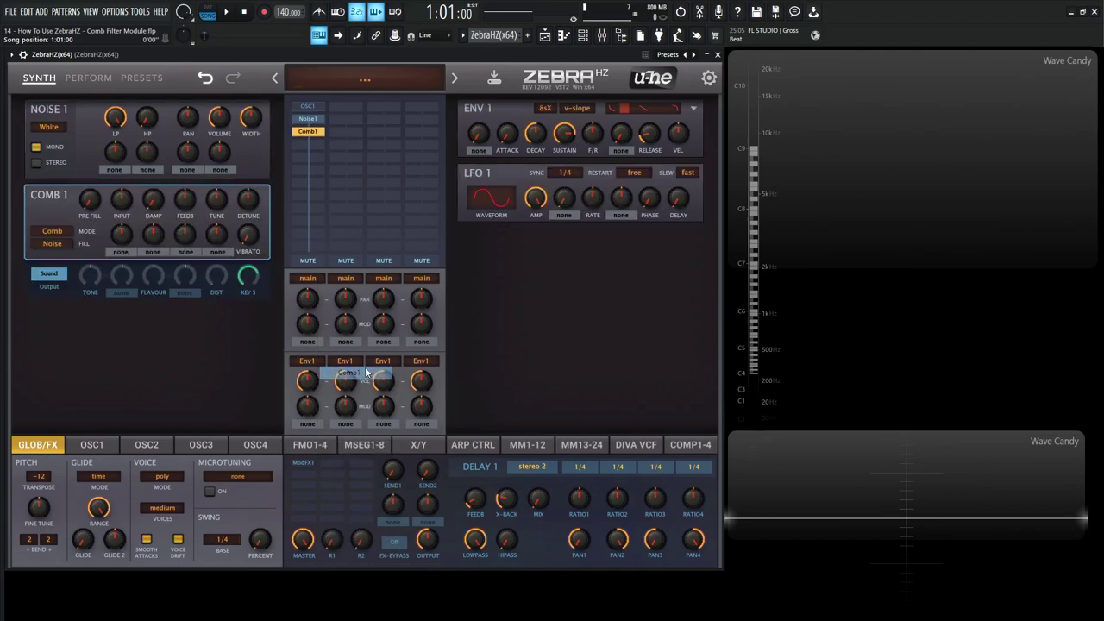
left_click(322, 132)
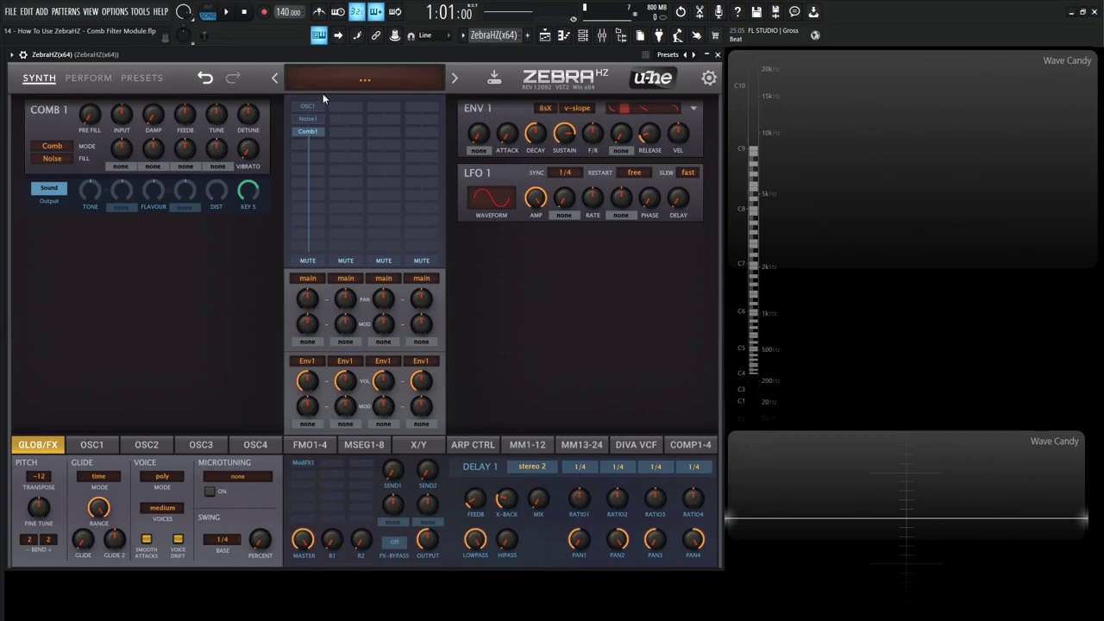
Step: Raise the Comb 1 input level to about 60 so the noise is heard
left_click(314, 119)
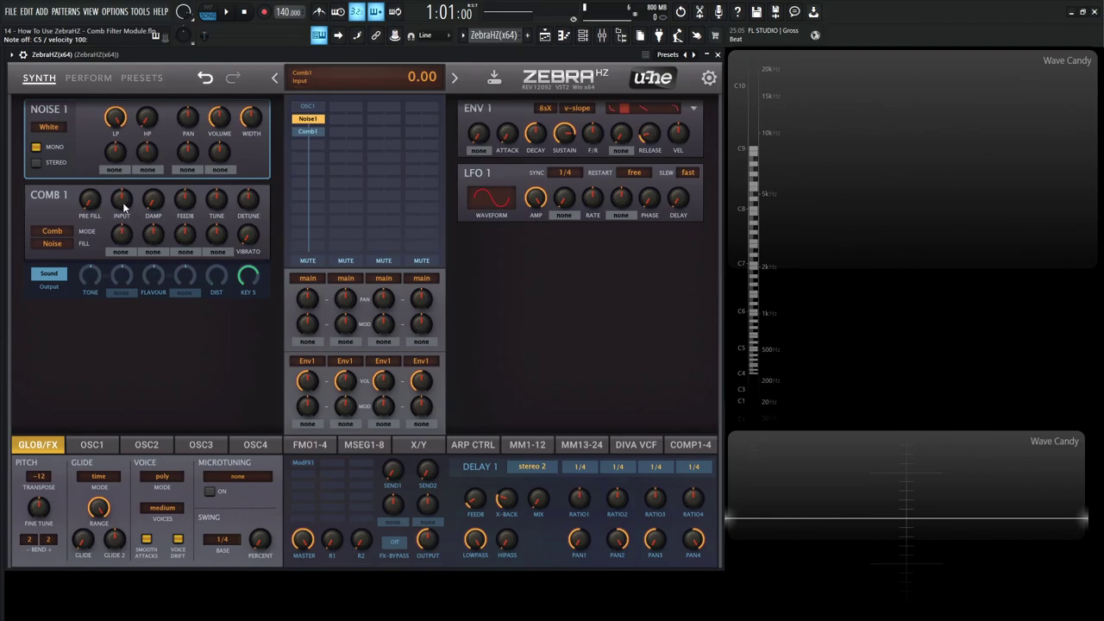
left_click_drag(124, 204, 126, 201)
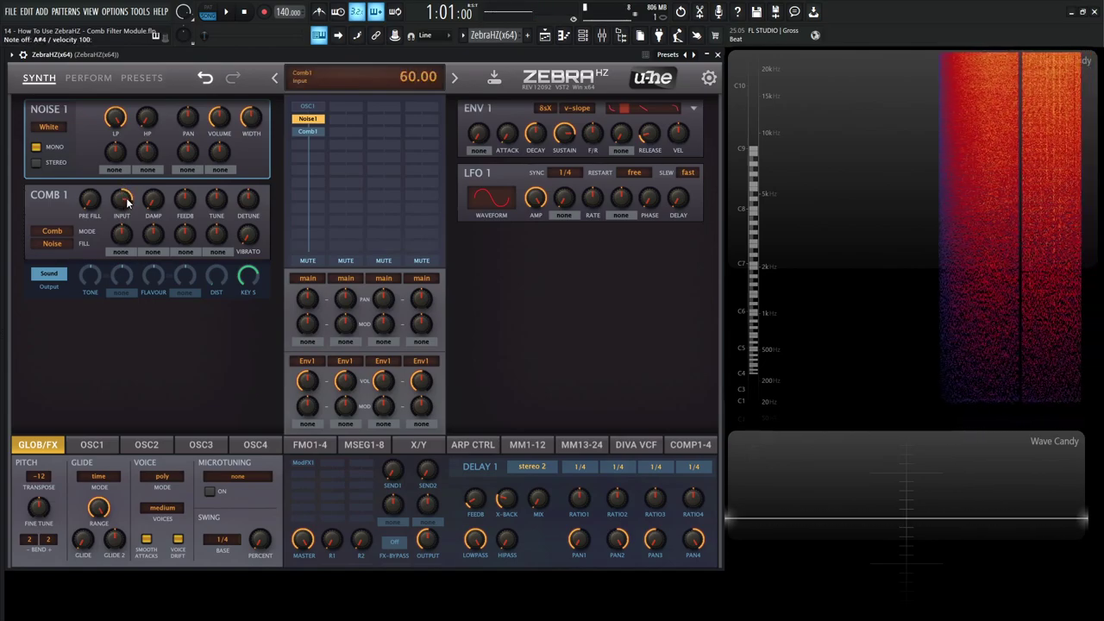
Step: Switch Noise 1 to Pink and set the Comb 1 feedback to 68
left_click(53, 128)
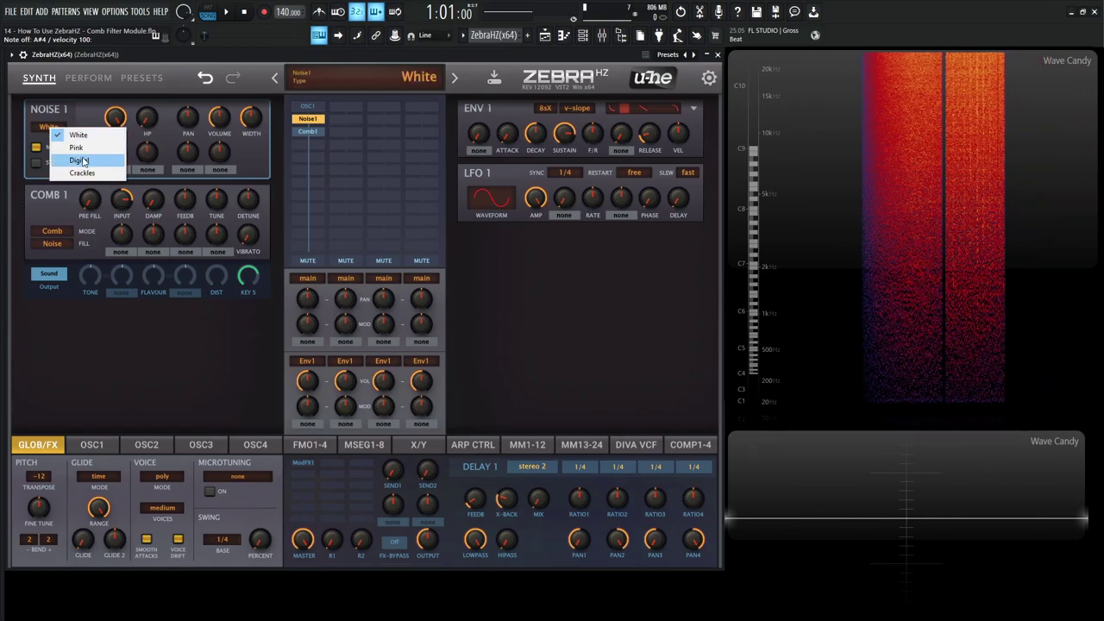
left_click(65, 148)
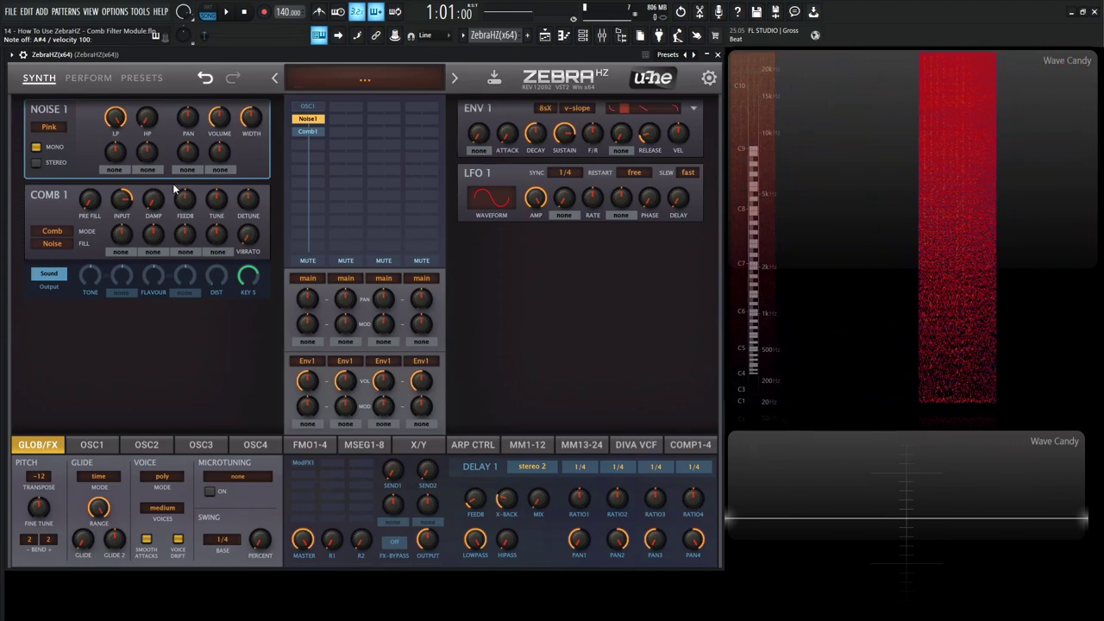
mouse_move(188, 222)
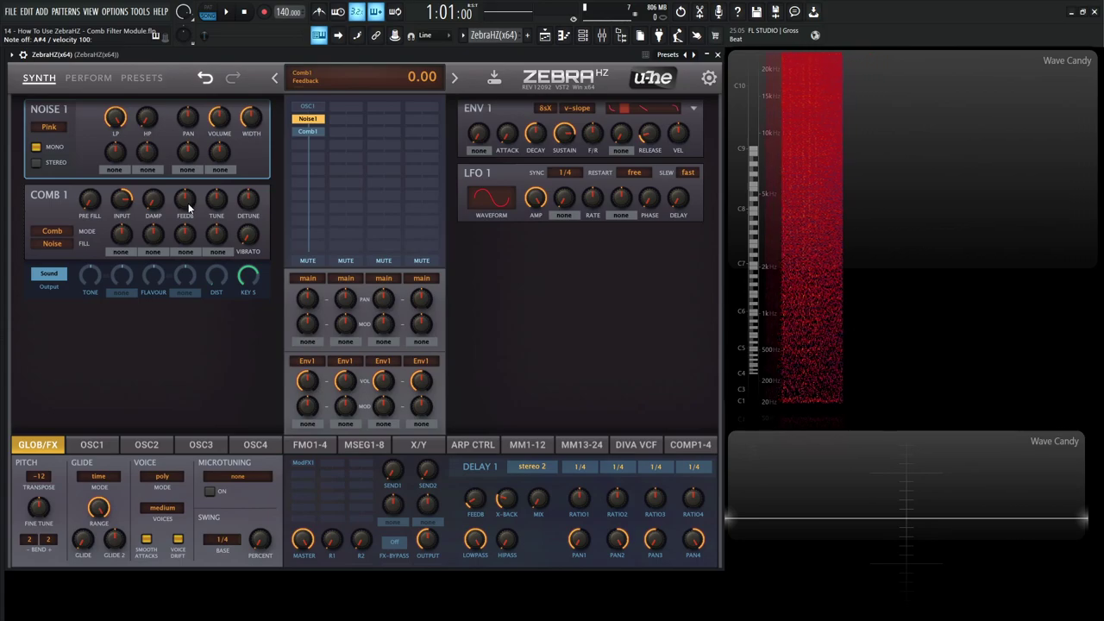
scroll(187, 199, "up", 4)
scroll(187, 199, "up", 2)
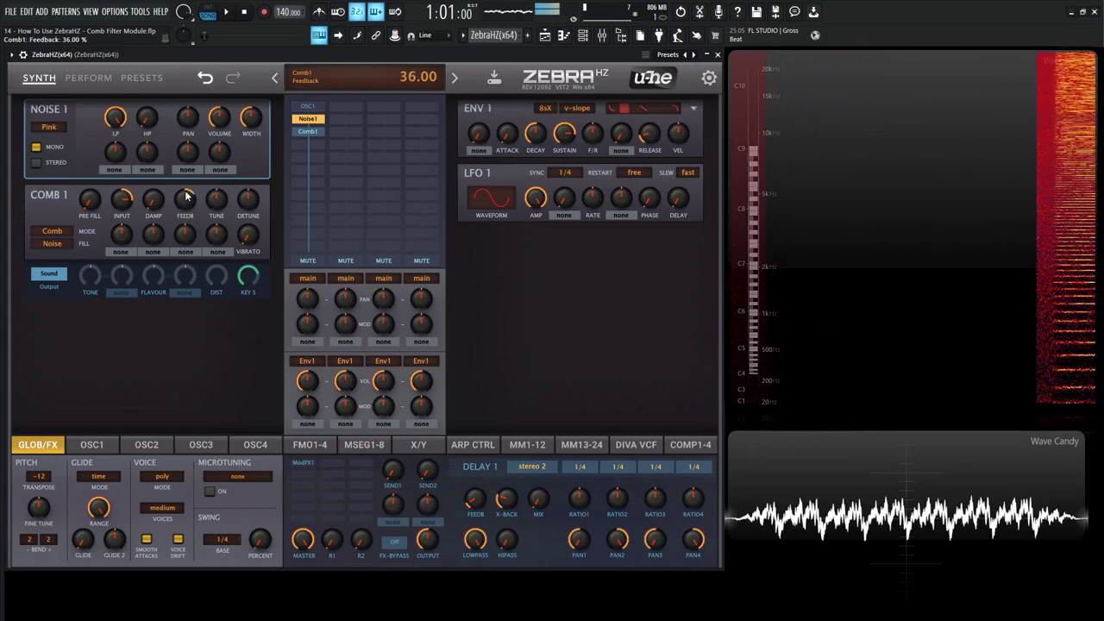
mouse_move(432, 545)
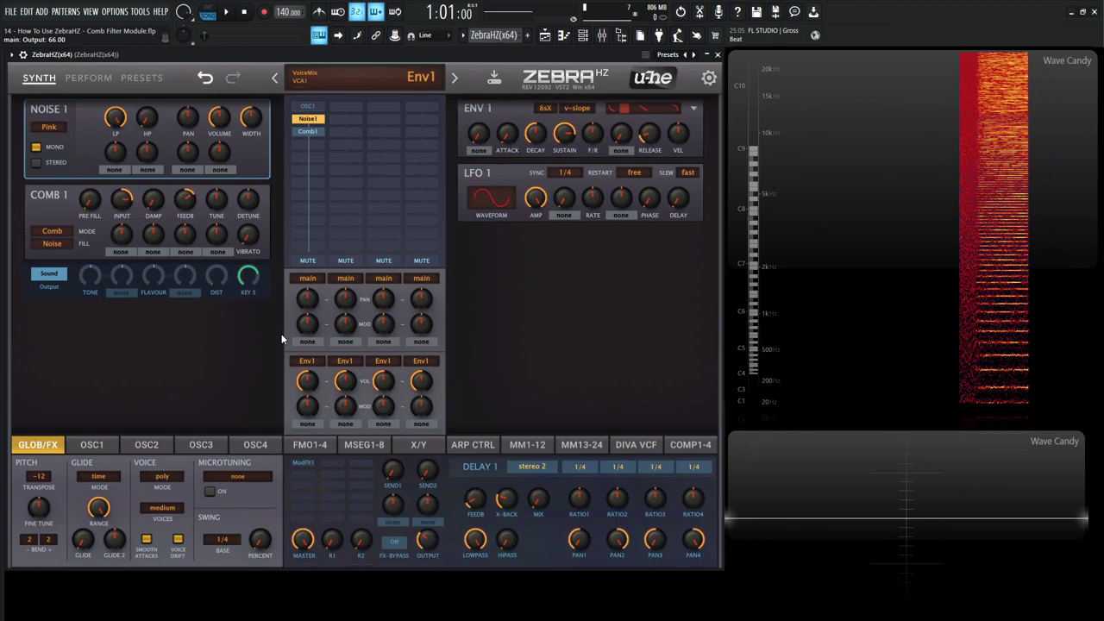
scroll(187, 200, "up", 5)
scroll(187, 200, "down", 2)
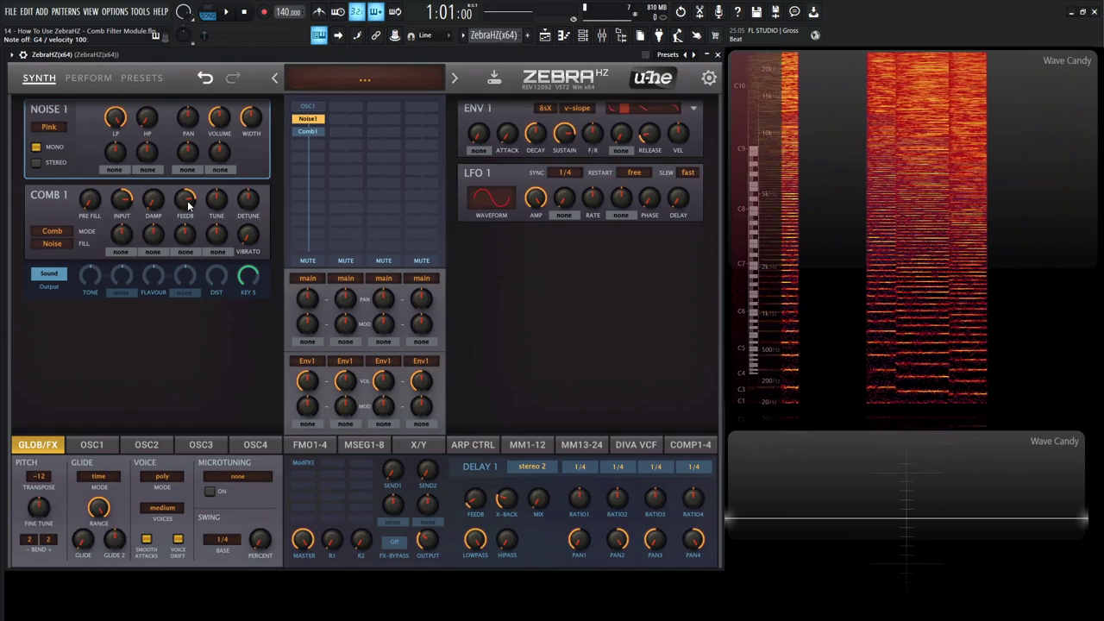
scroll(187, 200, "up", 3)
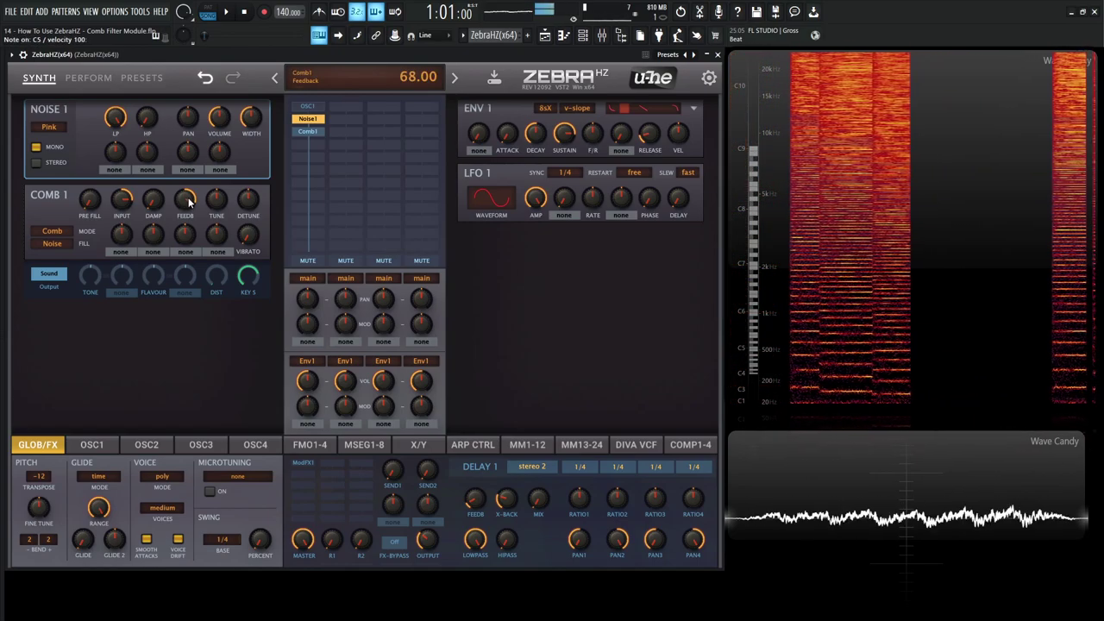
left_click_drag(188, 202, 189, 212)
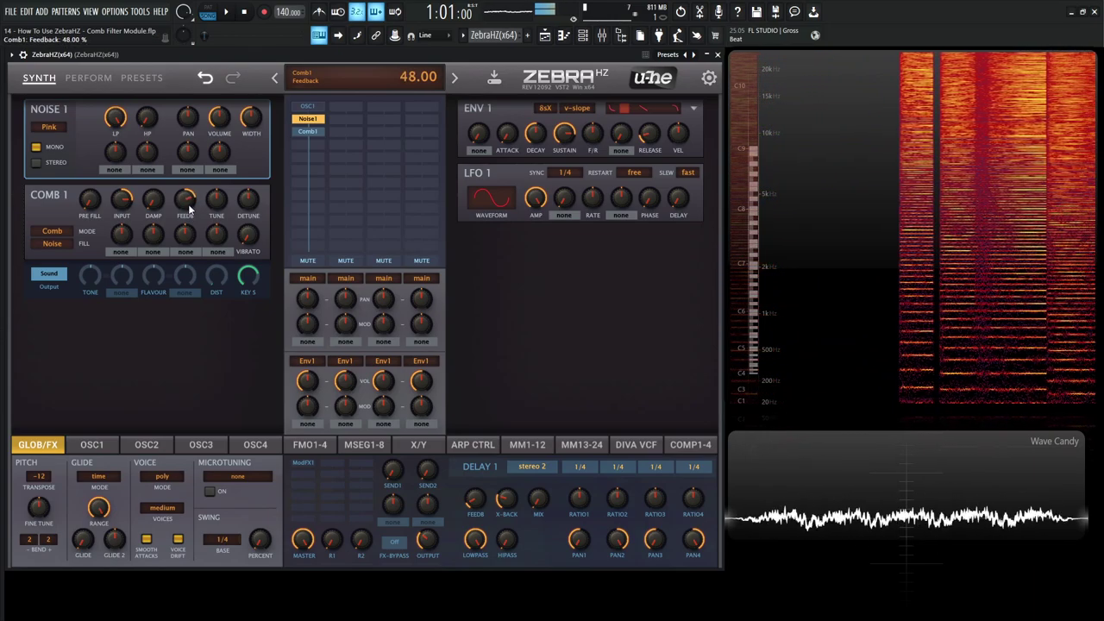
left_click_drag(188, 204, 191, 199)
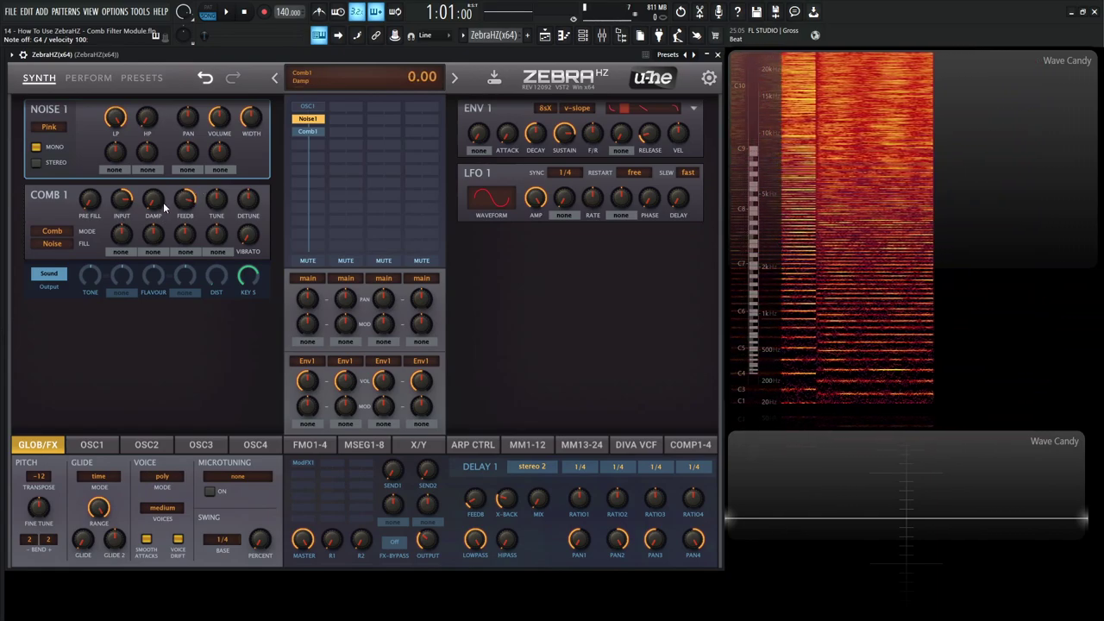
Step: Set Comb 1 damping to 20.50, ENV 1 attack to 20, and lengthen the release
left_click_drag(157, 207, 153, 188)
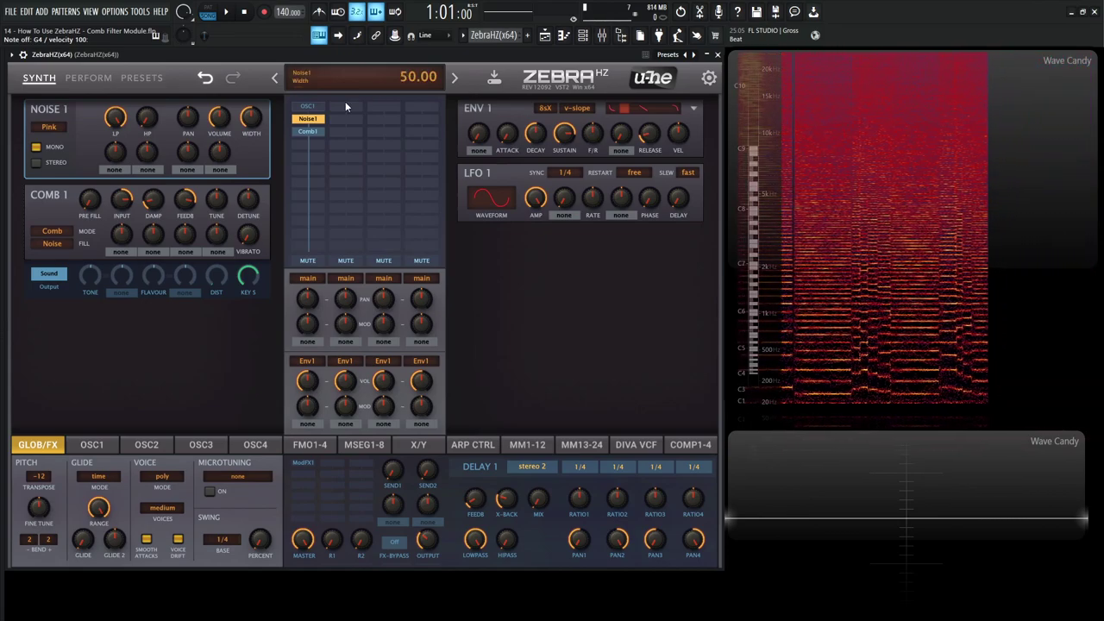
left_click_drag(654, 138, 656, 109)
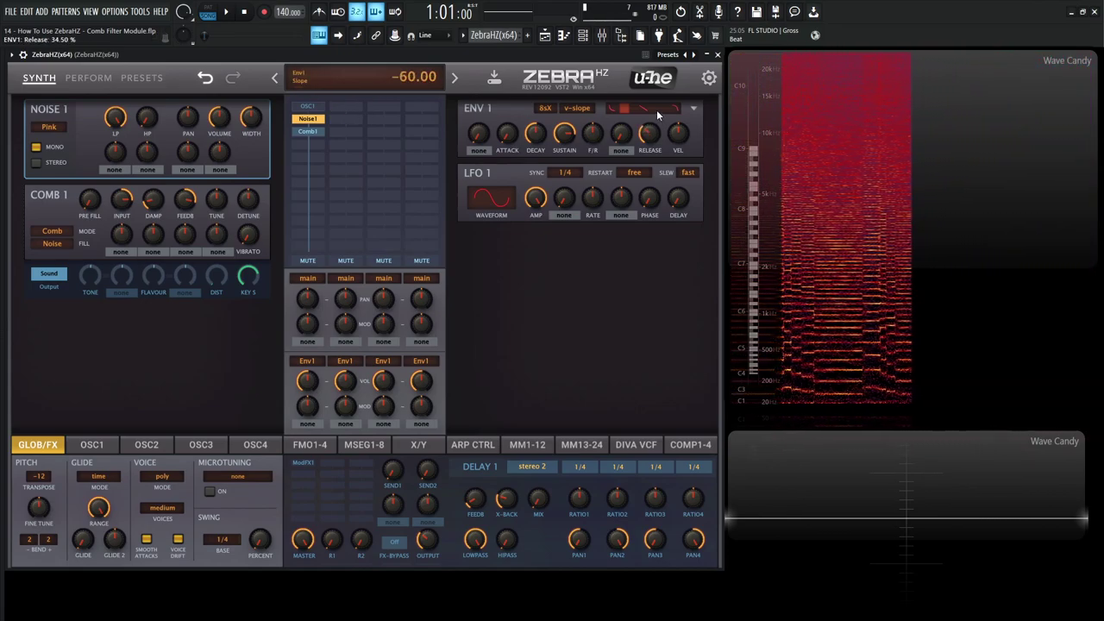
left_click_drag(507, 140, 508, 115)
scroll(509, 134, "up", 3)
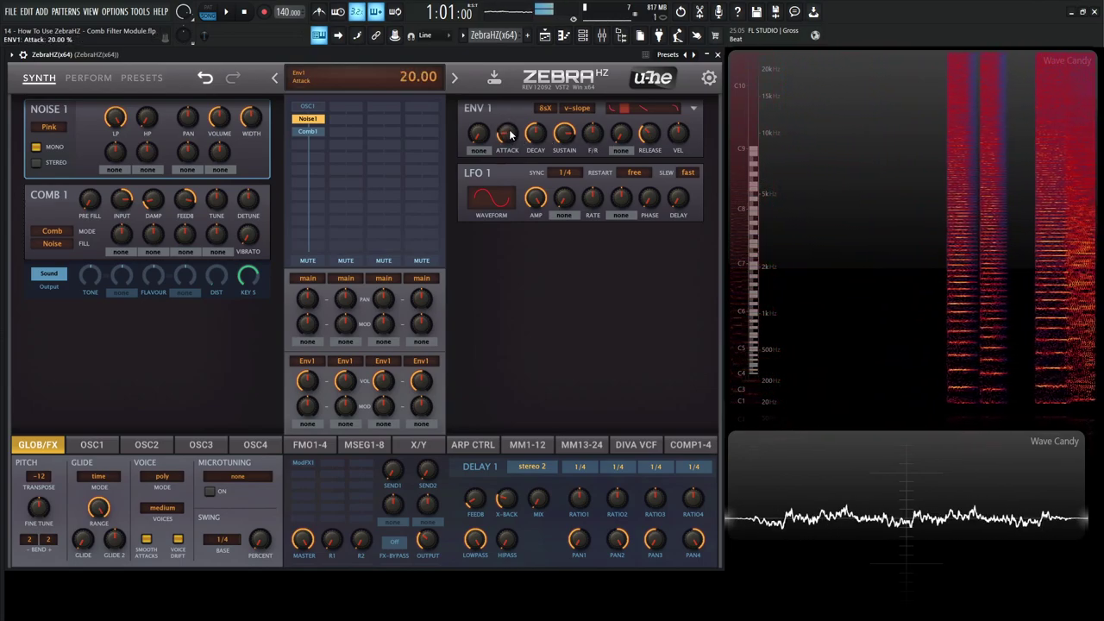
scroll(651, 138, "up", 4)
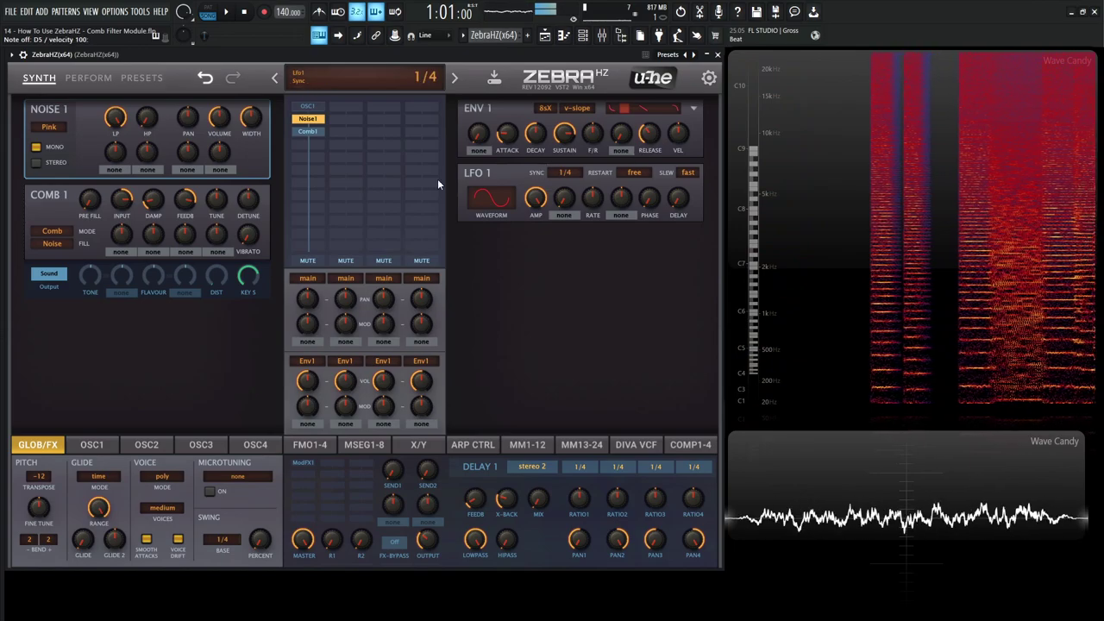
scroll(161, 195, "down", 3)
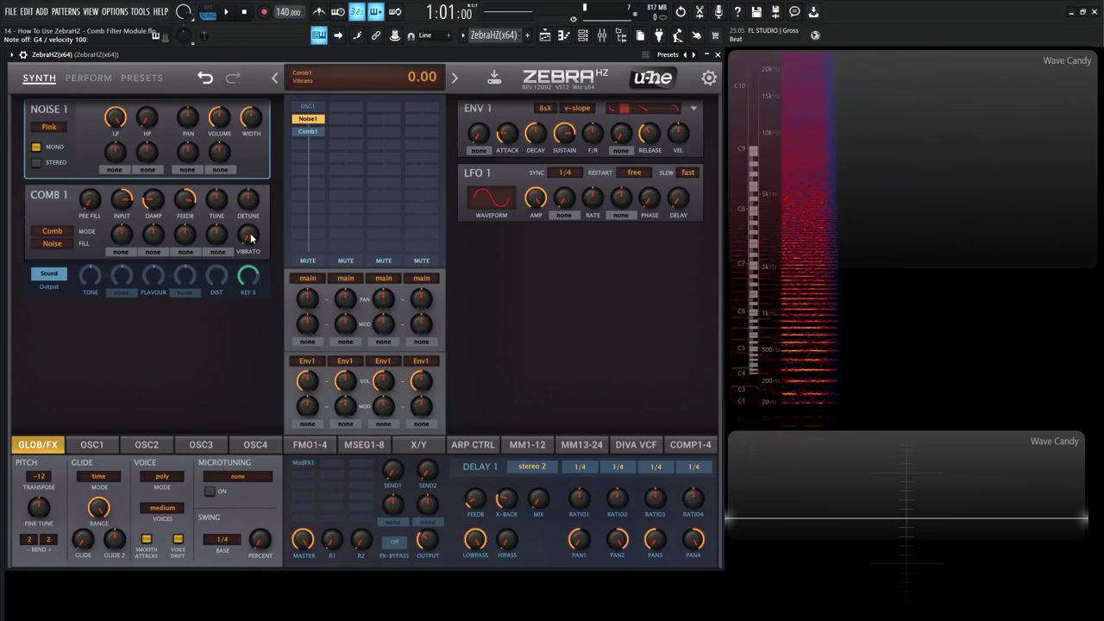
Step: Add about 52.50 of Comb 1 vibrato and set LFO 1 sync to 1s
left_click_drag(248, 234, 243, 197)
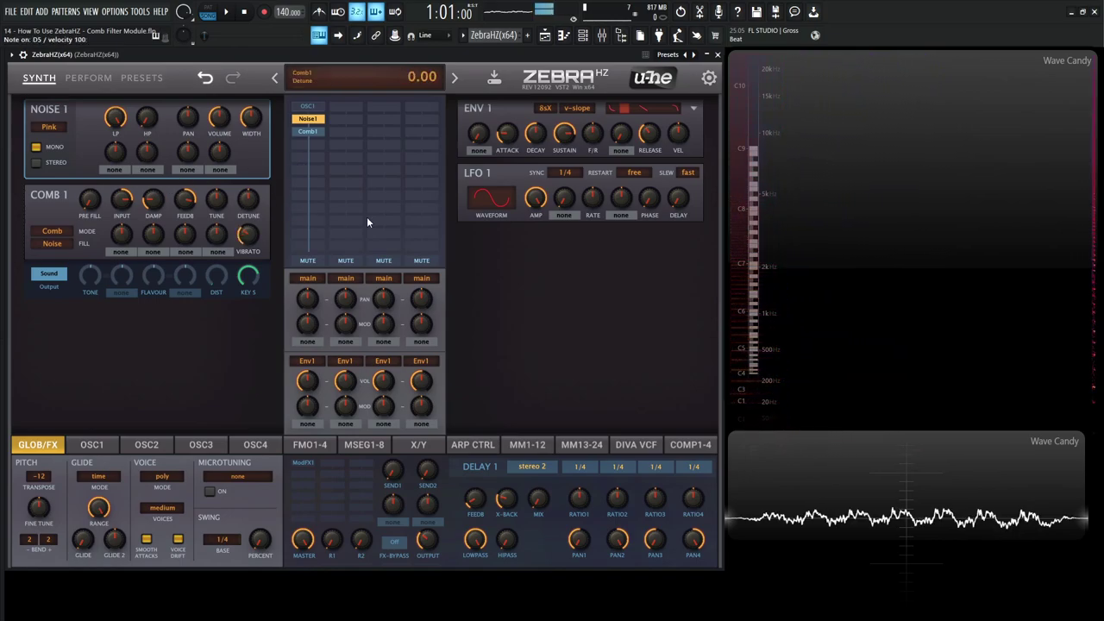
left_click(566, 174)
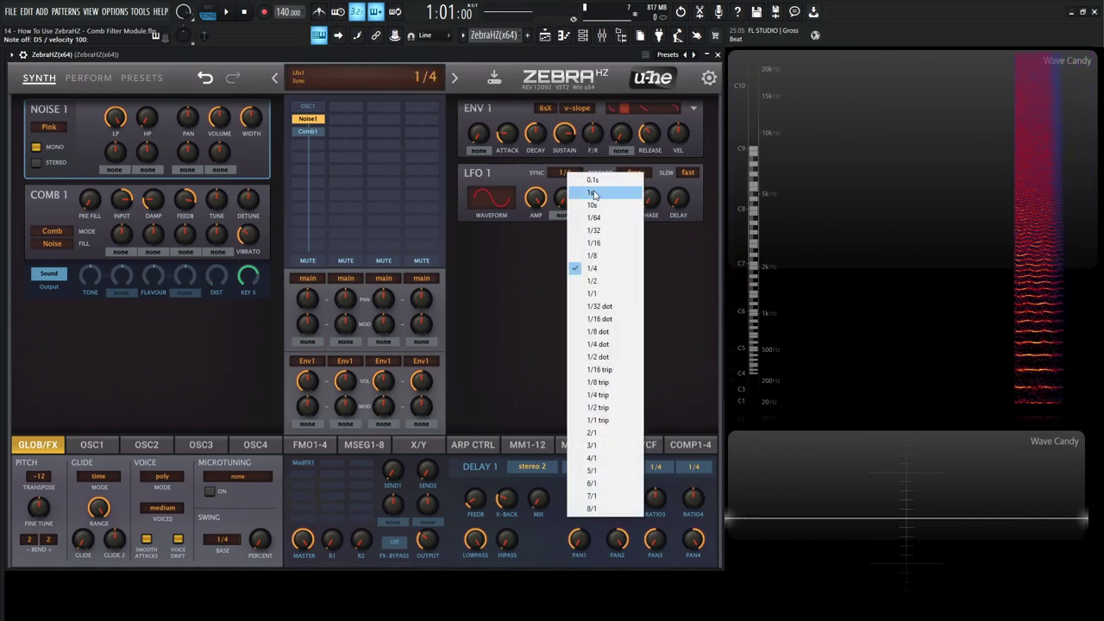
left_click(591, 191)
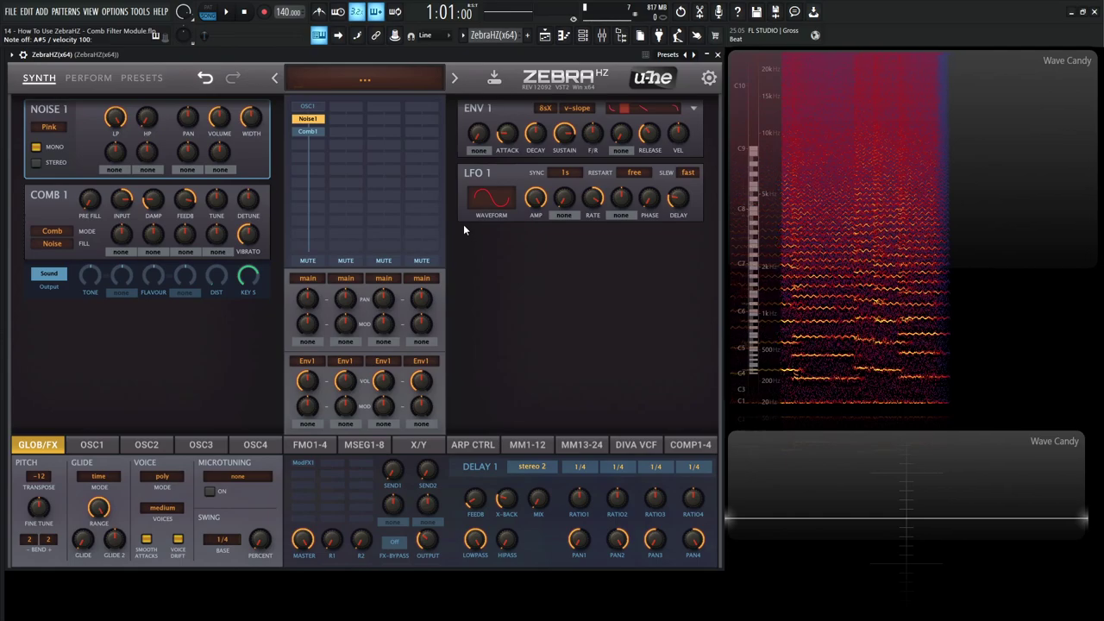
Step: Assign KeyFol to modulate the LFO 1 rate at a depth of 18
left_click(625, 216)
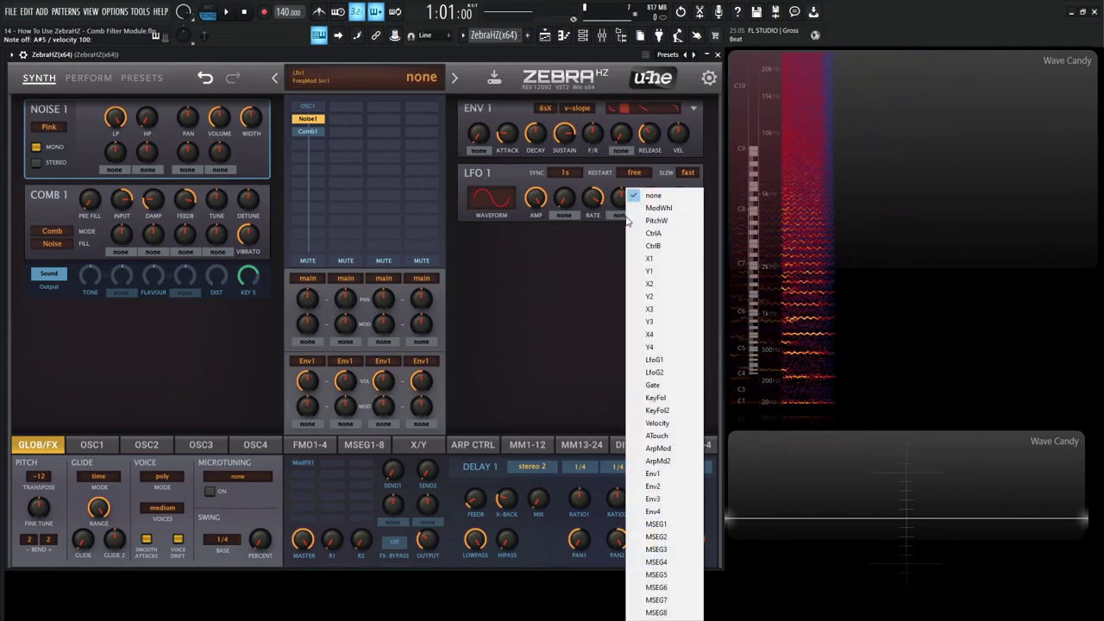
left_click(638, 398)
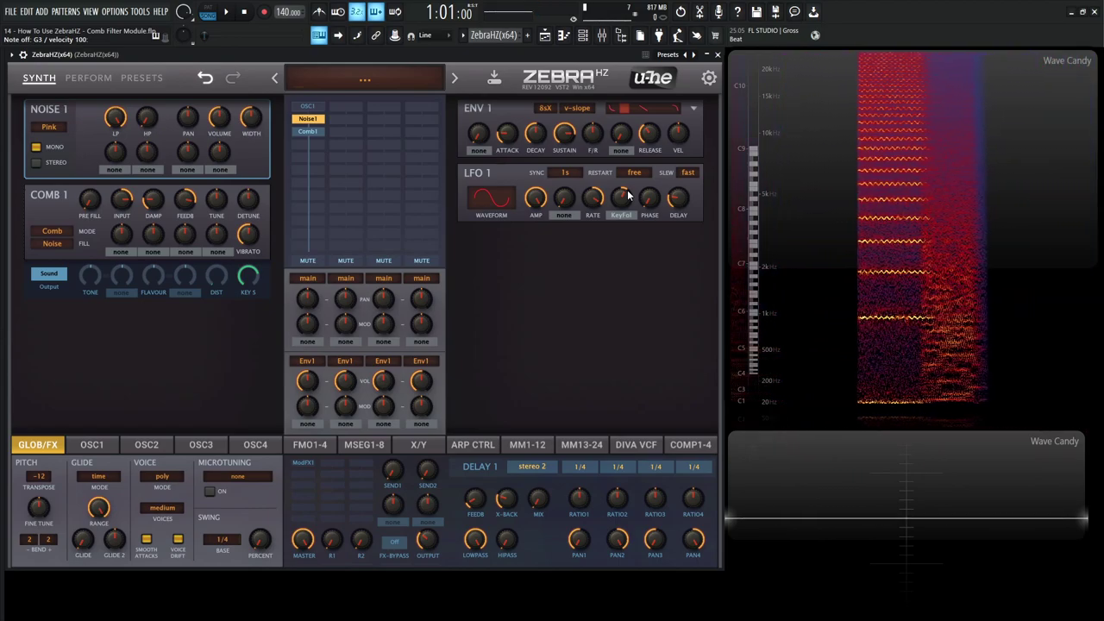
Step: Reset to an init patch and replace OSC1 with a Comb1 filter
left_click(377, 73)
left_click(383, 80)
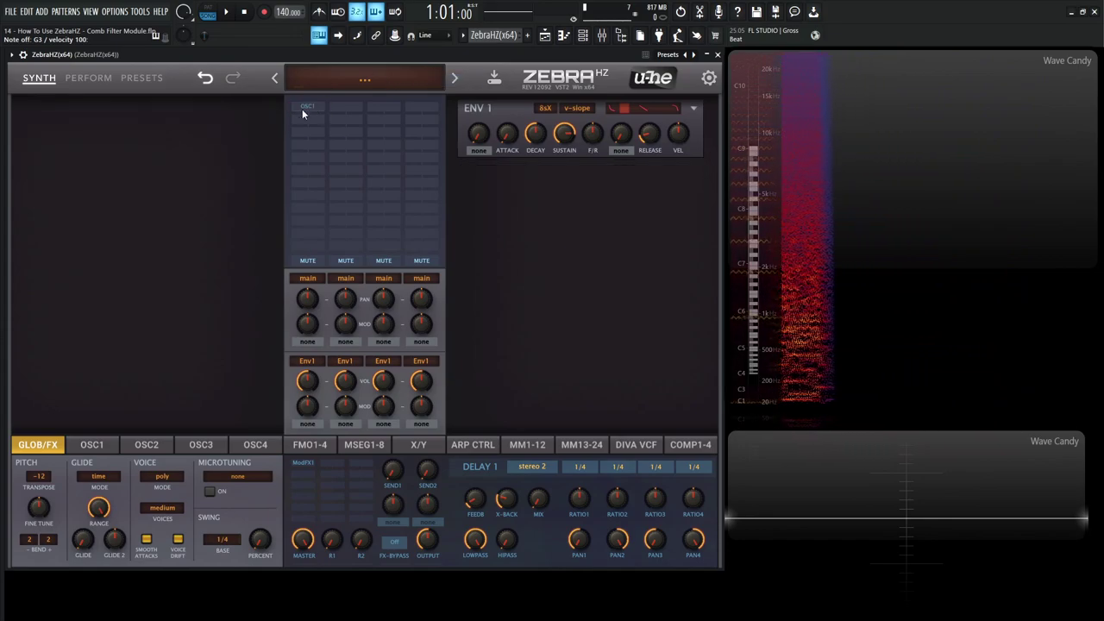
left_click(314, 117)
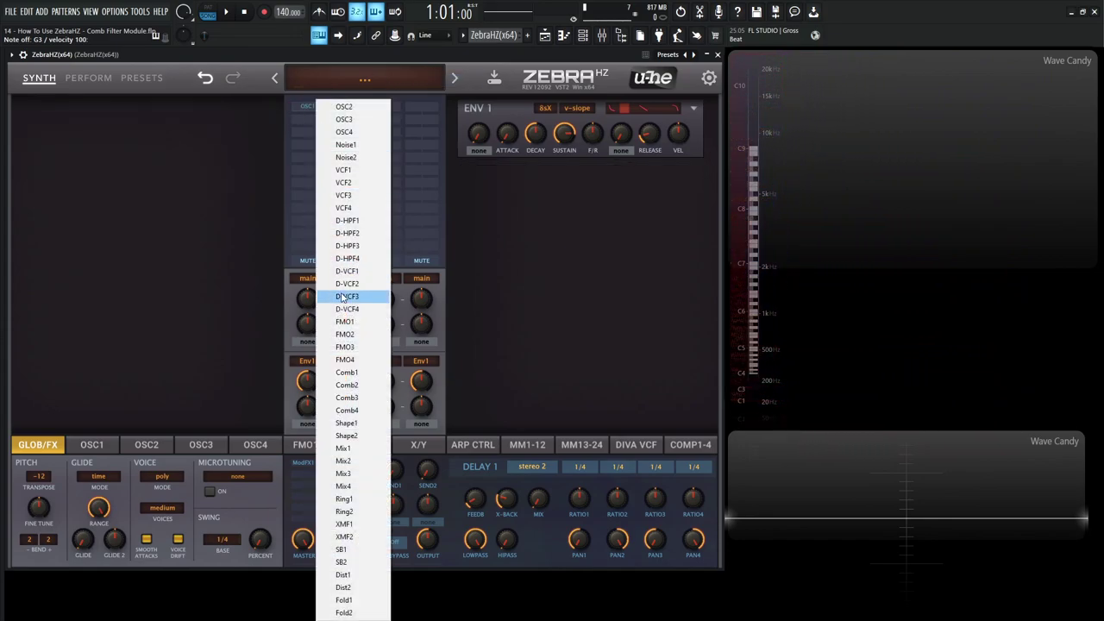
left_click(362, 372)
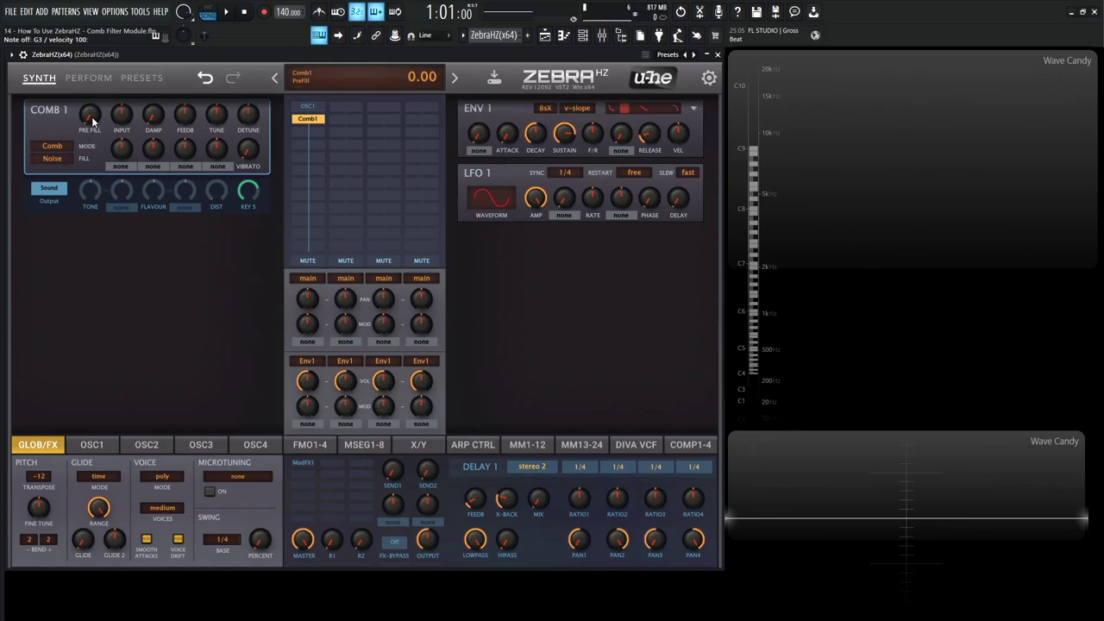
Step: Set Comb 1 pre-fill to 6.50, feedback to 74, and tune to about -12.60
scroll(91, 116, "up", 9)
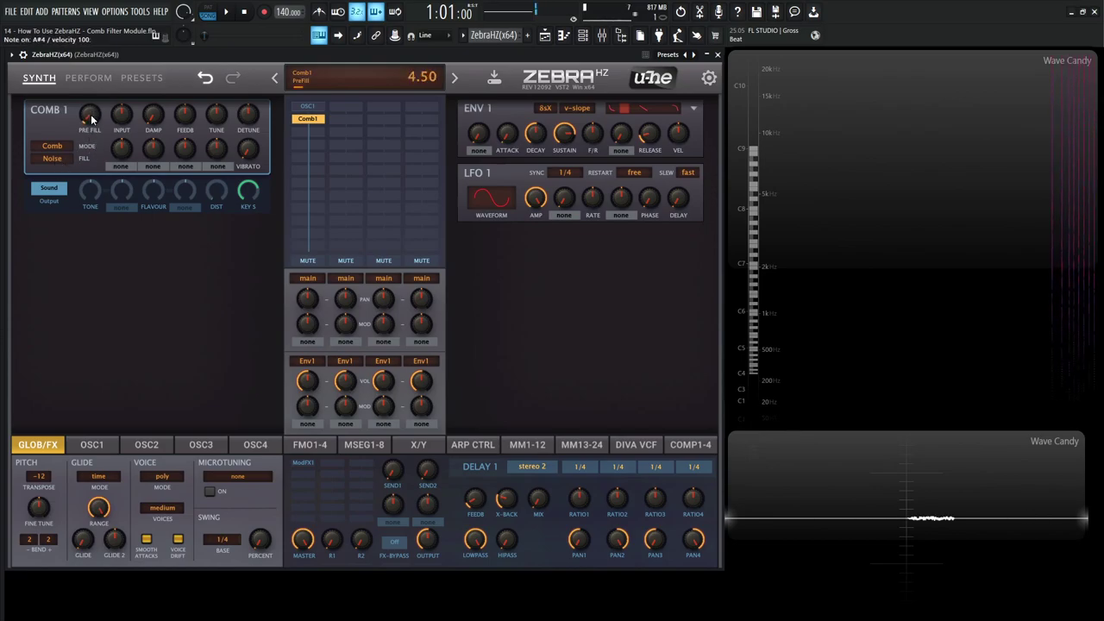
scroll(90, 116, "up", 4)
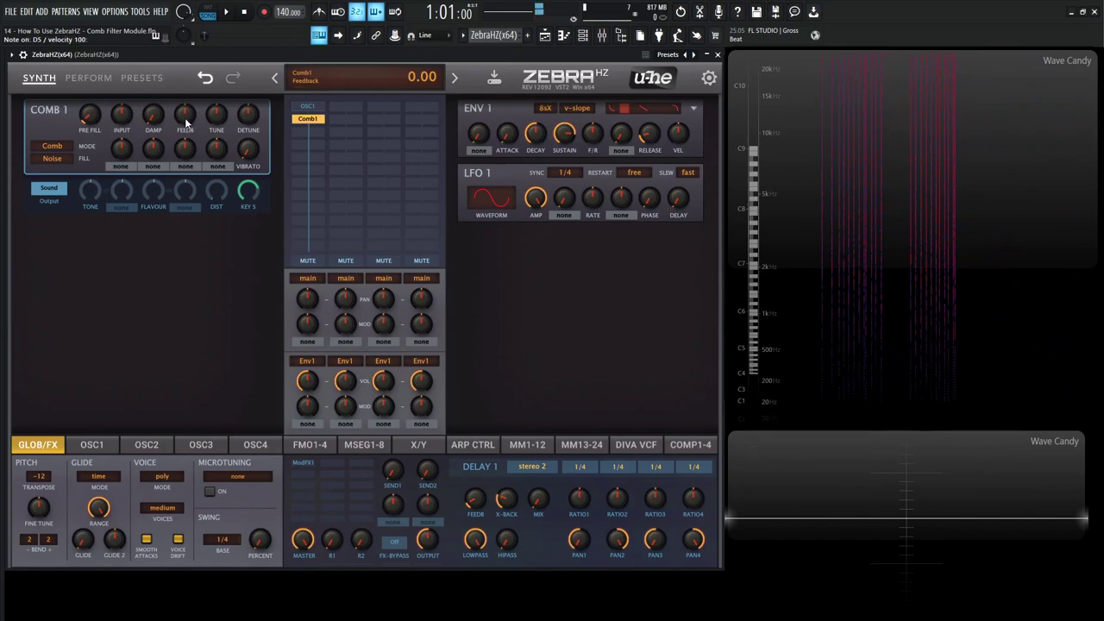
left_click_drag(186, 123, 185, 113)
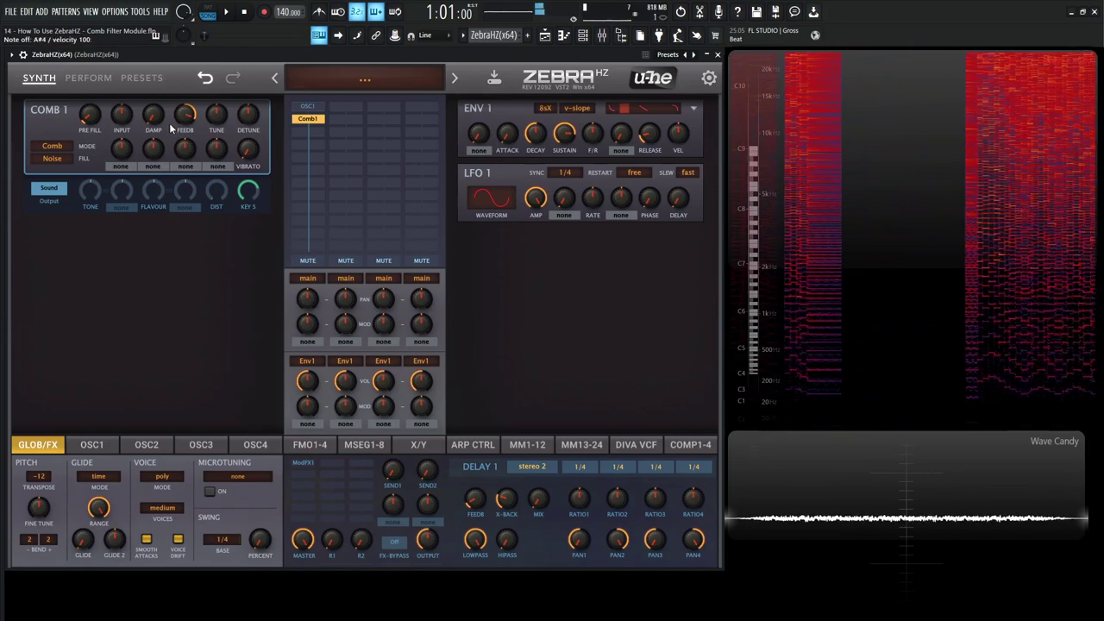
mouse_move(175, 131)
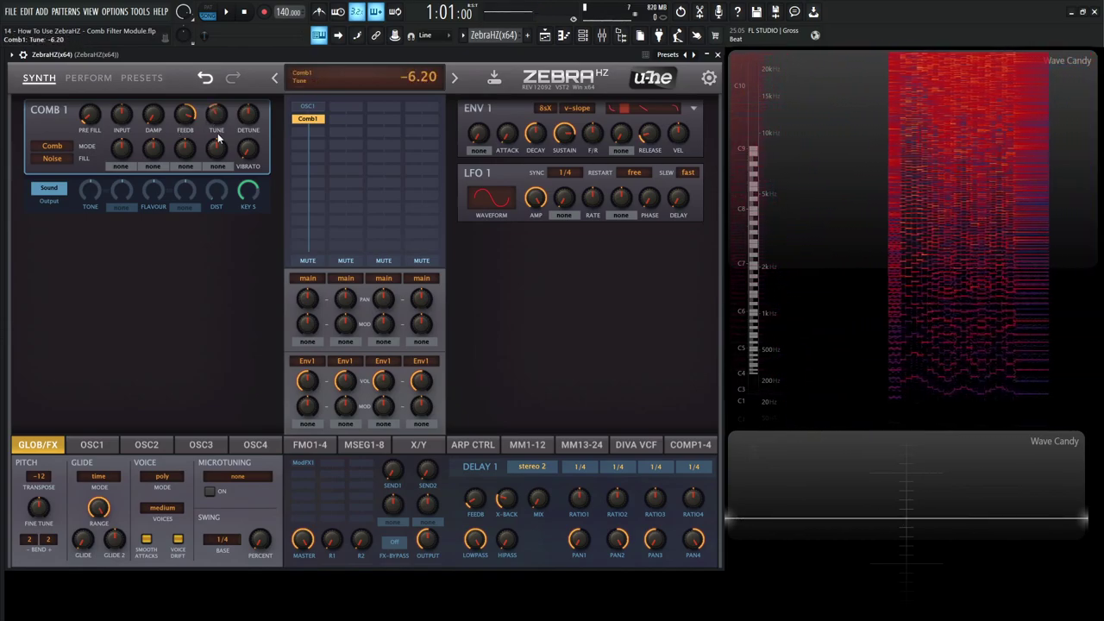
scroll(218, 152, "down", 4)
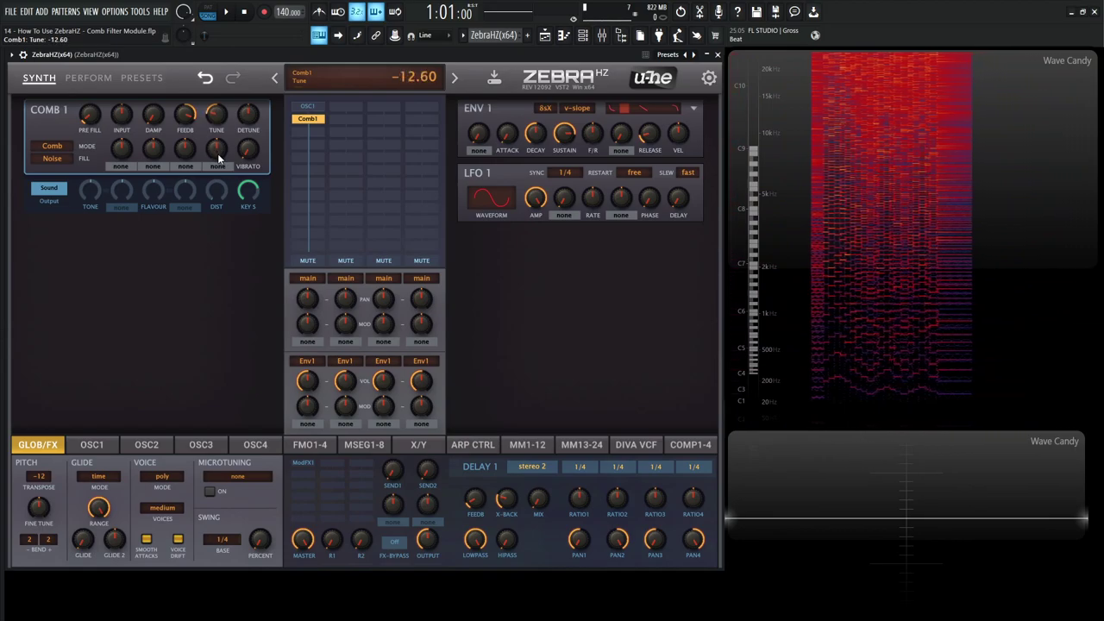
scroll(218, 152, "up", 2)
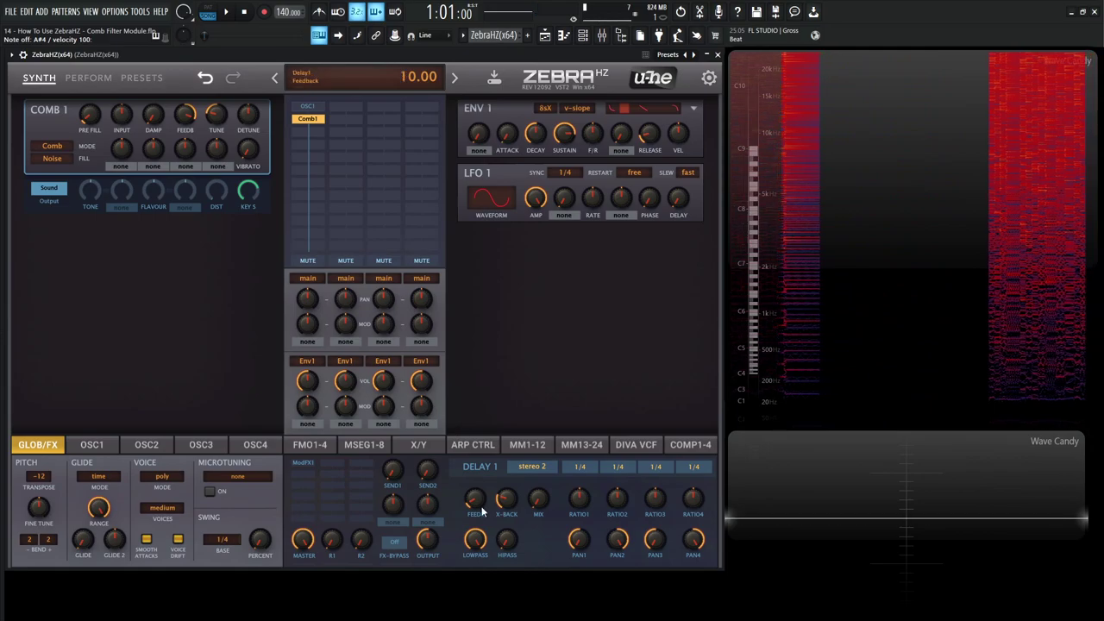
Step: Raise the Comb 1 damping from 0 to about 26
mouse_move(431, 533)
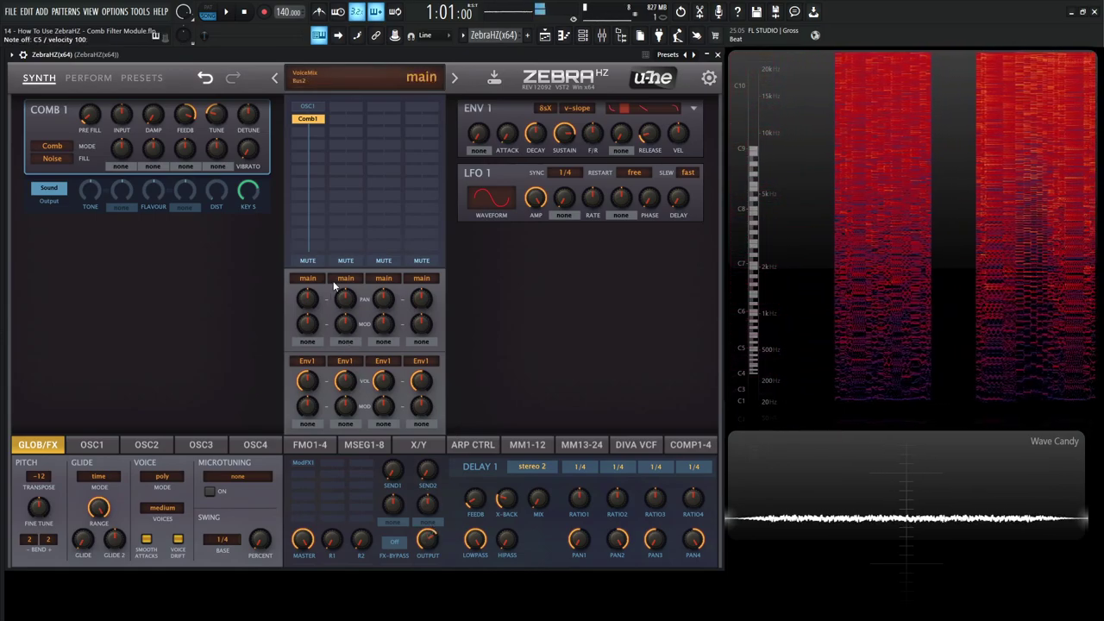
mouse_move(93, 123)
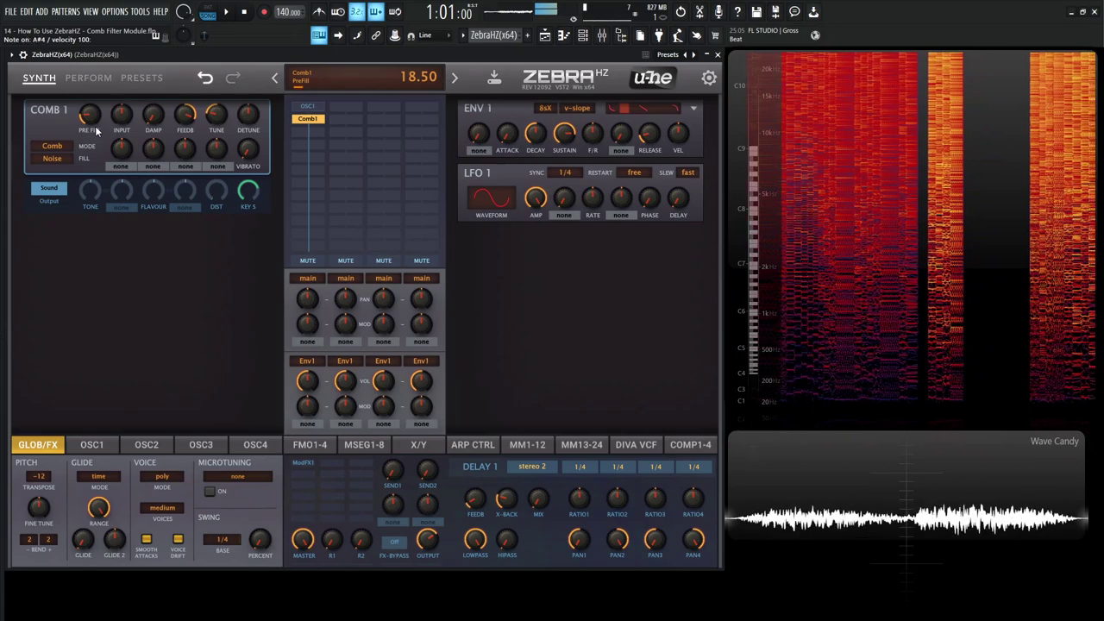
mouse_move(176, 108)
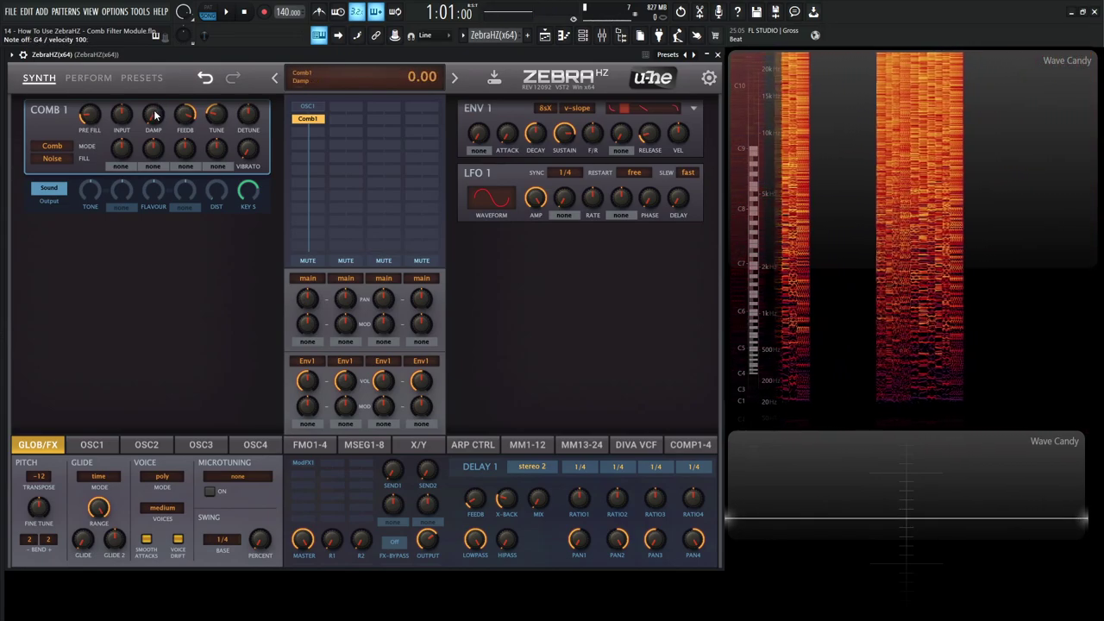
scroll(154, 112, "up", 4)
scroll(154, 112, "down", 2)
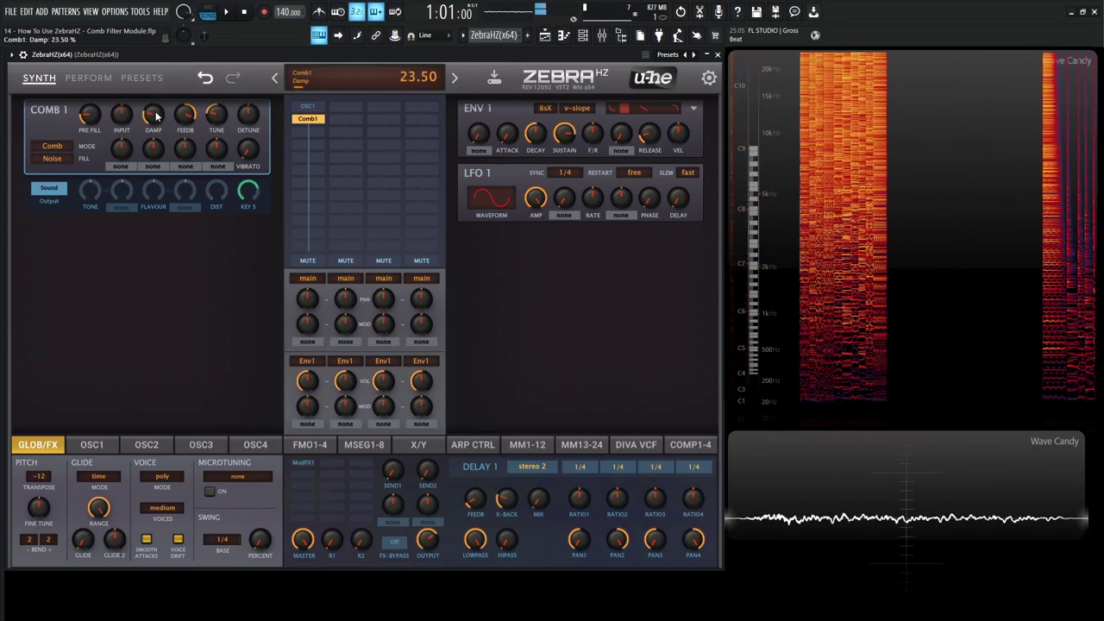
scroll(155, 112, "up", 5)
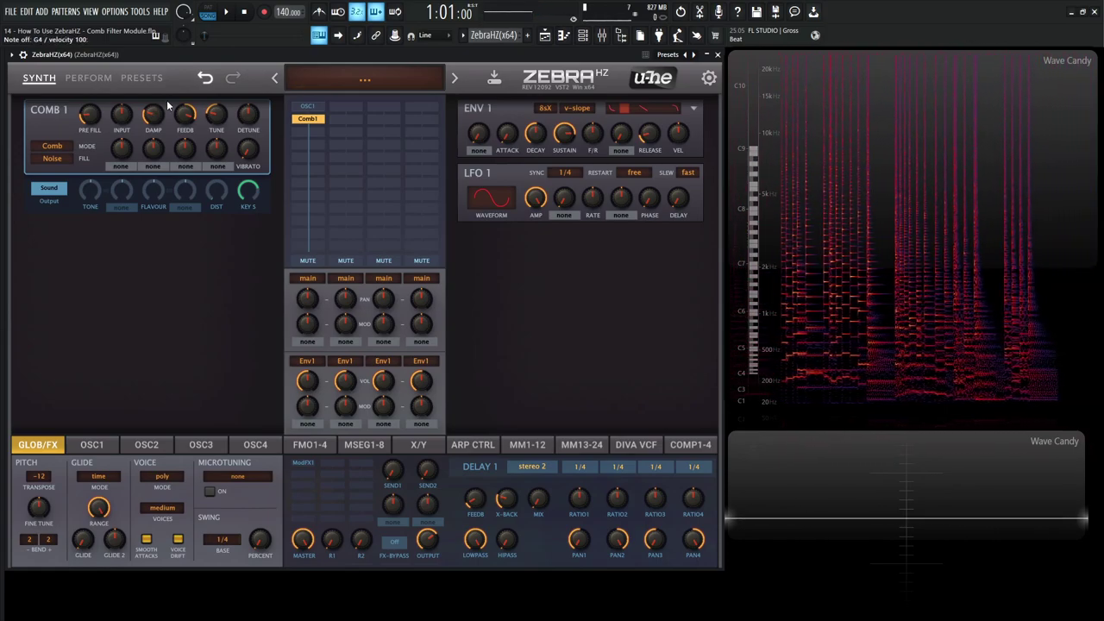
Step: Add Comb 1 vibrato and set LFO 1 to 1s sync, a faster rate, and about 28 delay
left_click_drag(247, 148, 256, 127)
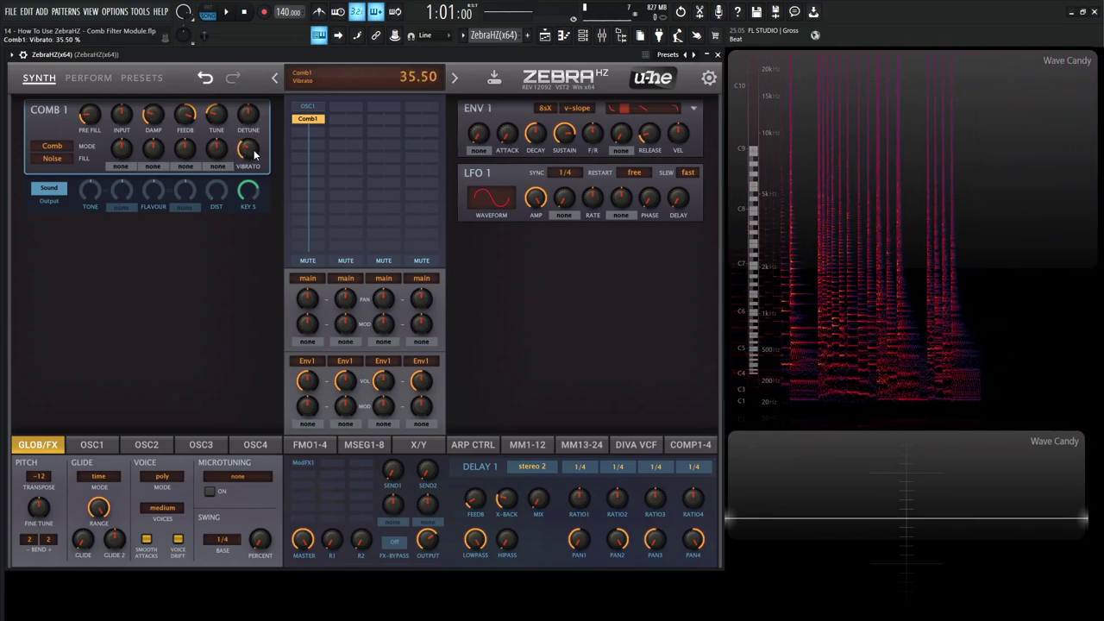
left_click(565, 171)
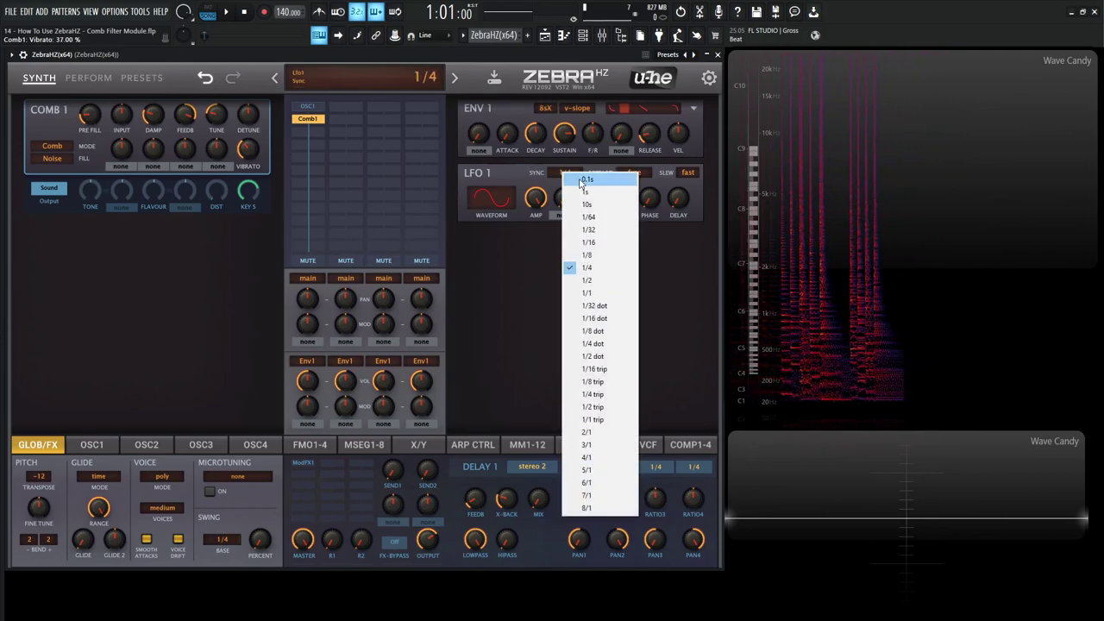
left_click(591, 192)
left_click_drag(593, 201, 595, 193)
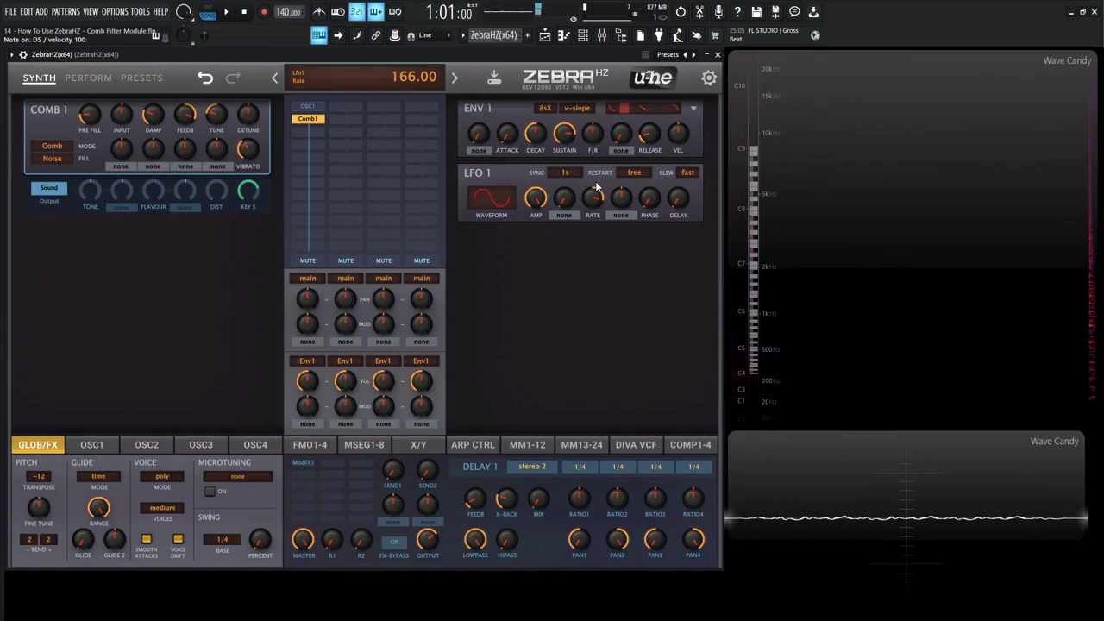
left_click_drag(681, 194, 671, 169)
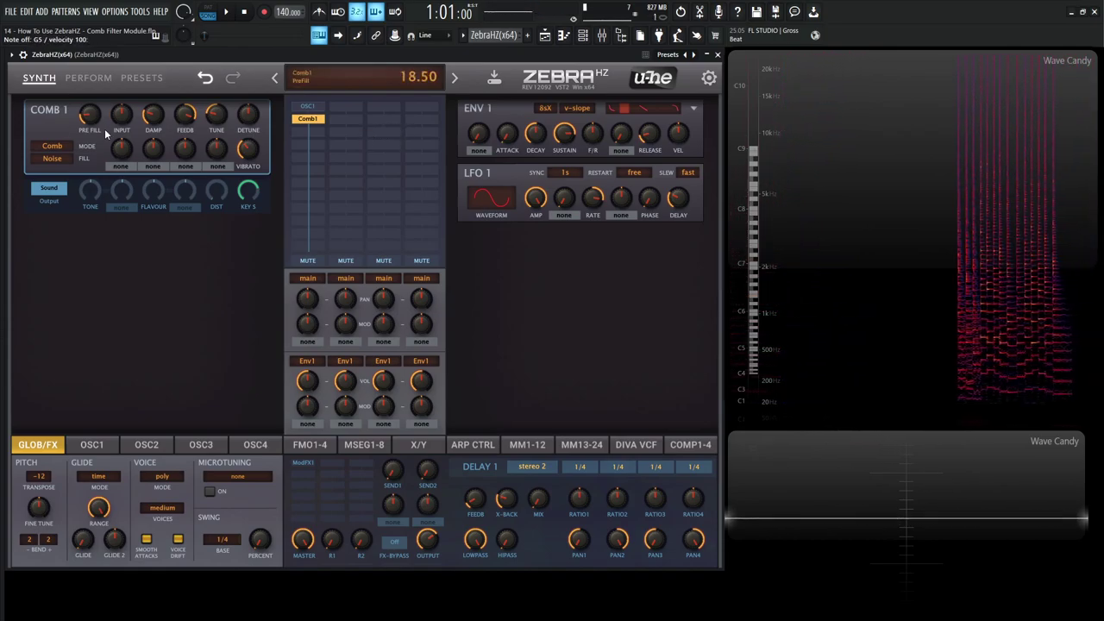
Step: Change the Comb 1 fill from Noise to Square, trying Saw along the way
left_click(51, 161)
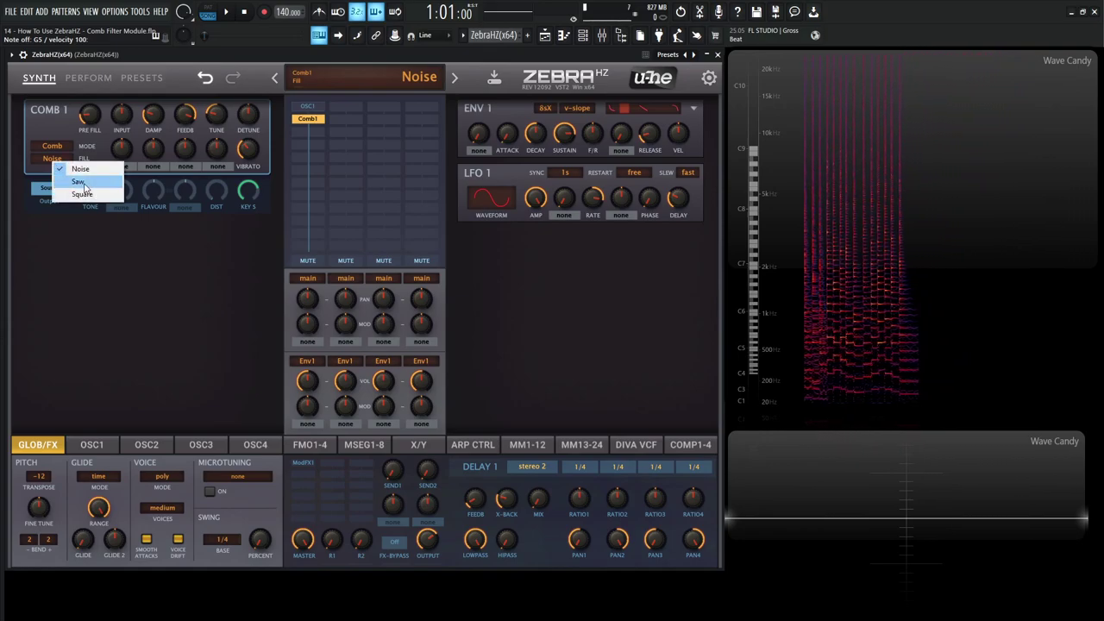
left_click(81, 182)
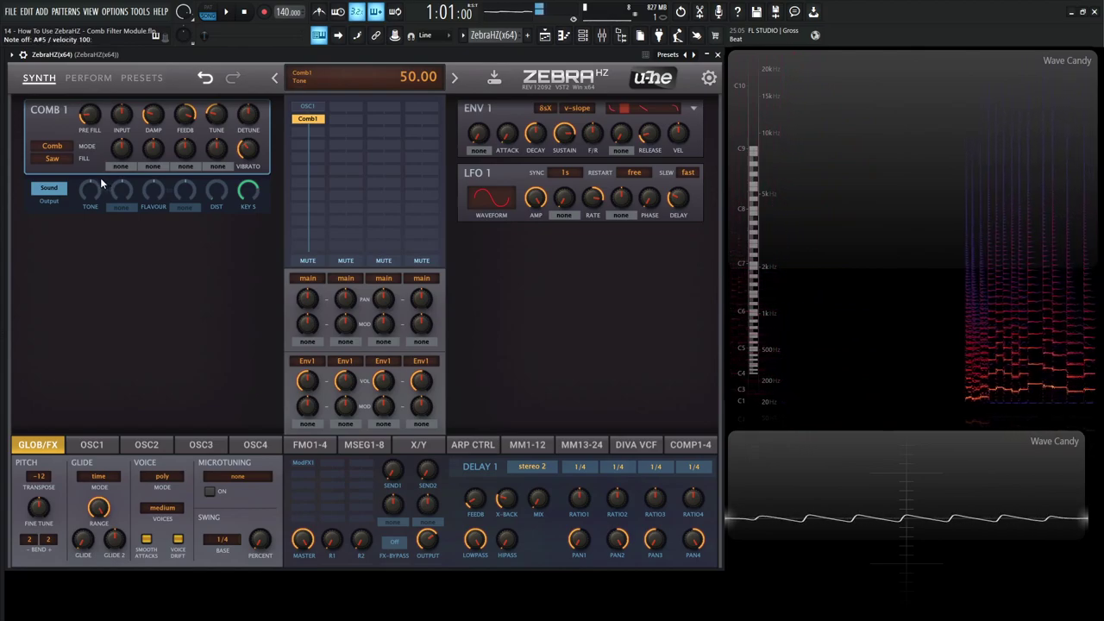
left_click(57, 158)
left_click(110, 194)
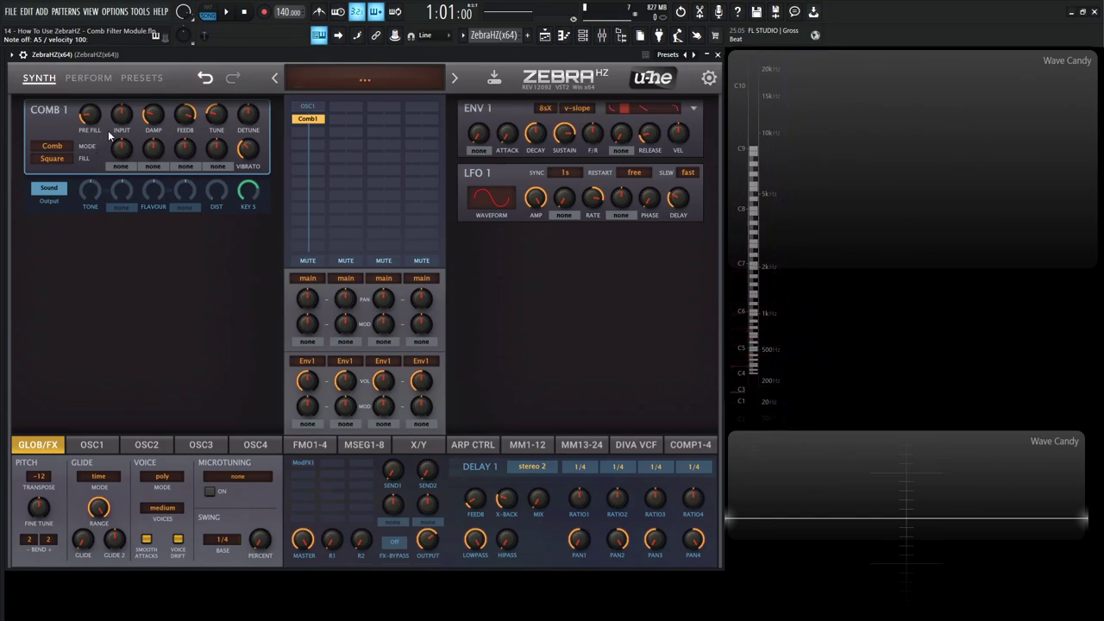
Step: Move Comb1 down a slot and insert a pink Noise1 module above it in OSC1
left_click_drag(314, 122, 313, 131)
left_click(308, 118)
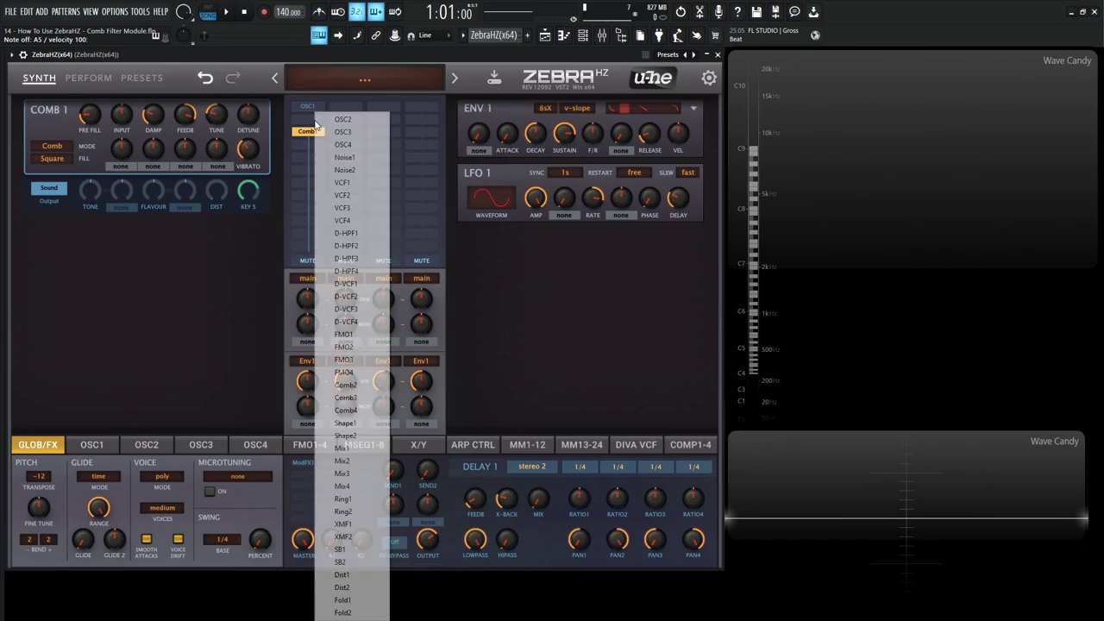
left_click(364, 158)
left_click(48, 127)
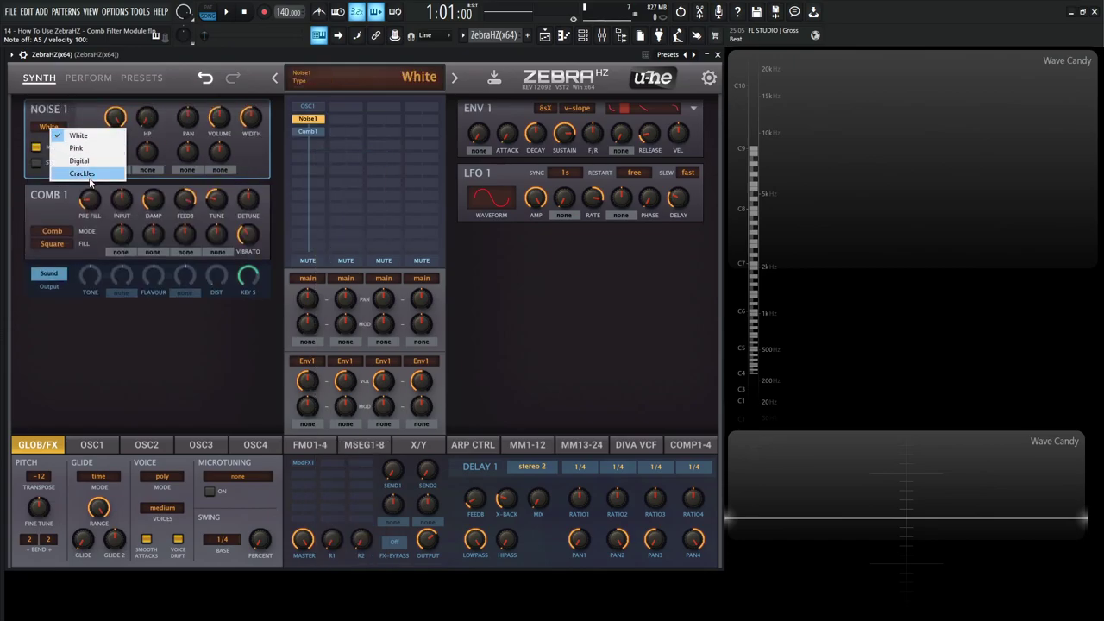
left_click(92, 148)
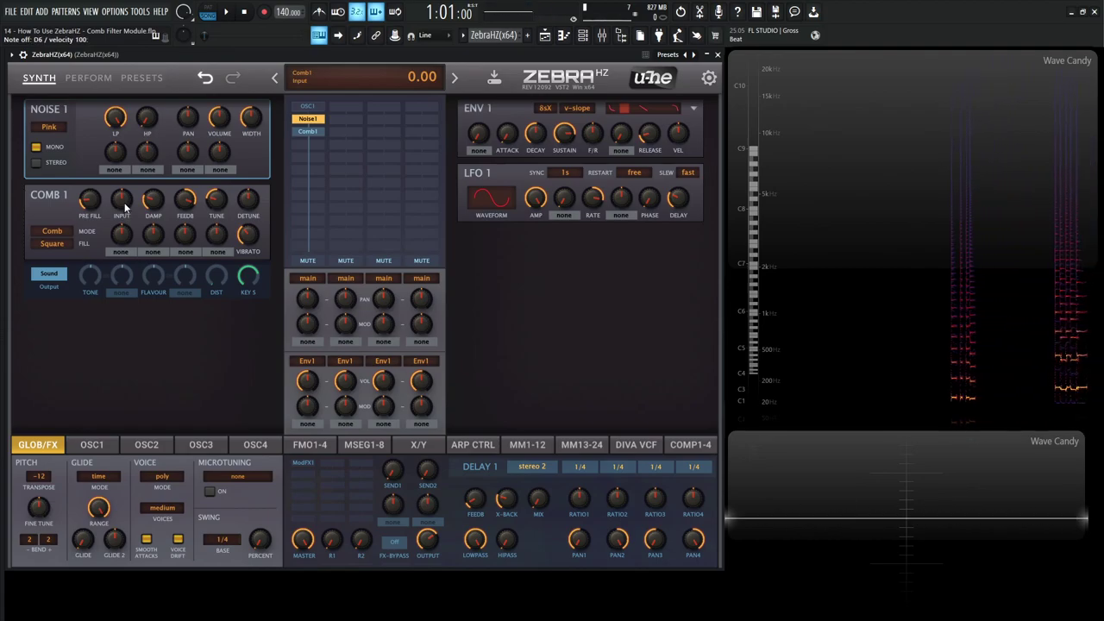
Step: Set the comb filter's noise input level to 10
left_click_drag(125, 207, 126, 202)
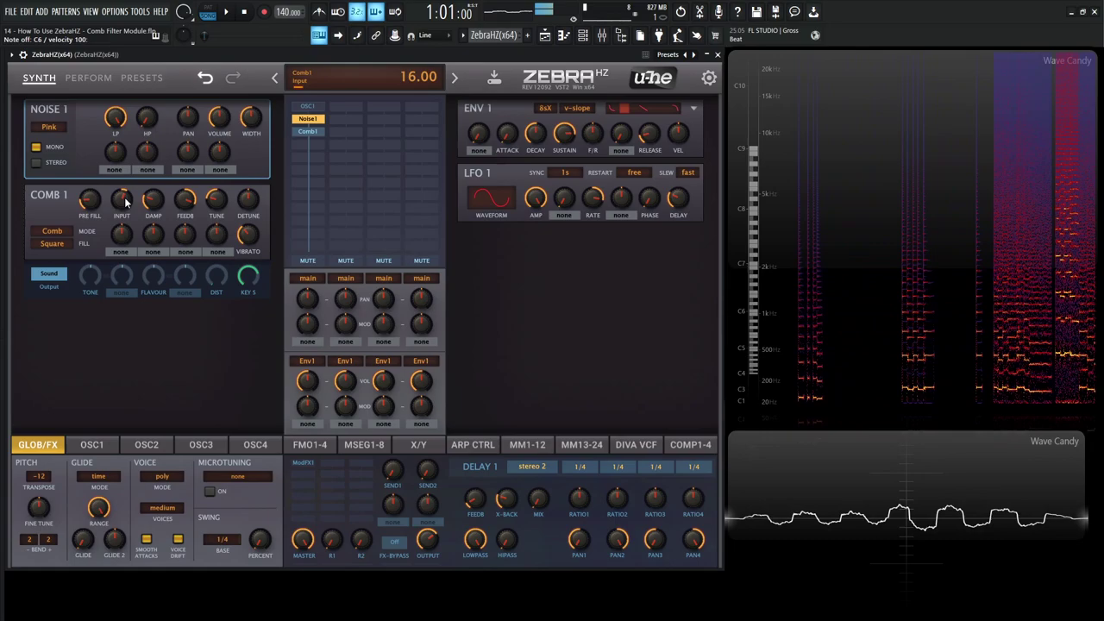
left_click_drag(125, 202, 98, 193)
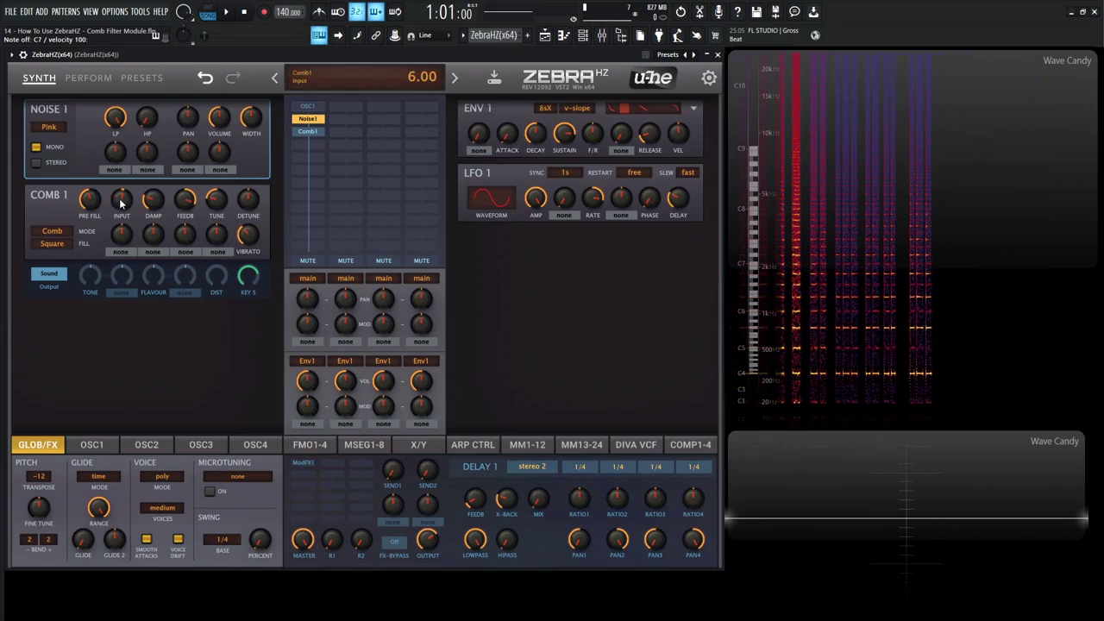
scroll(119, 202, "up", 4)
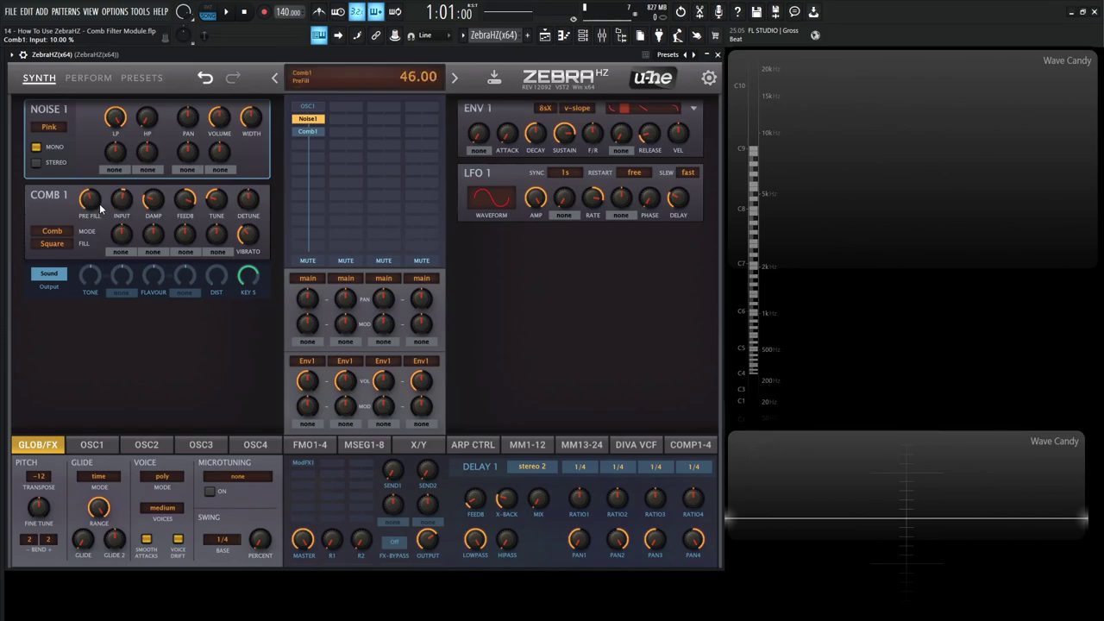
Step: Keep Comb1 fill on Square, raise damping to about 23, feedback to -40, tune to -24
left_click(50, 244)
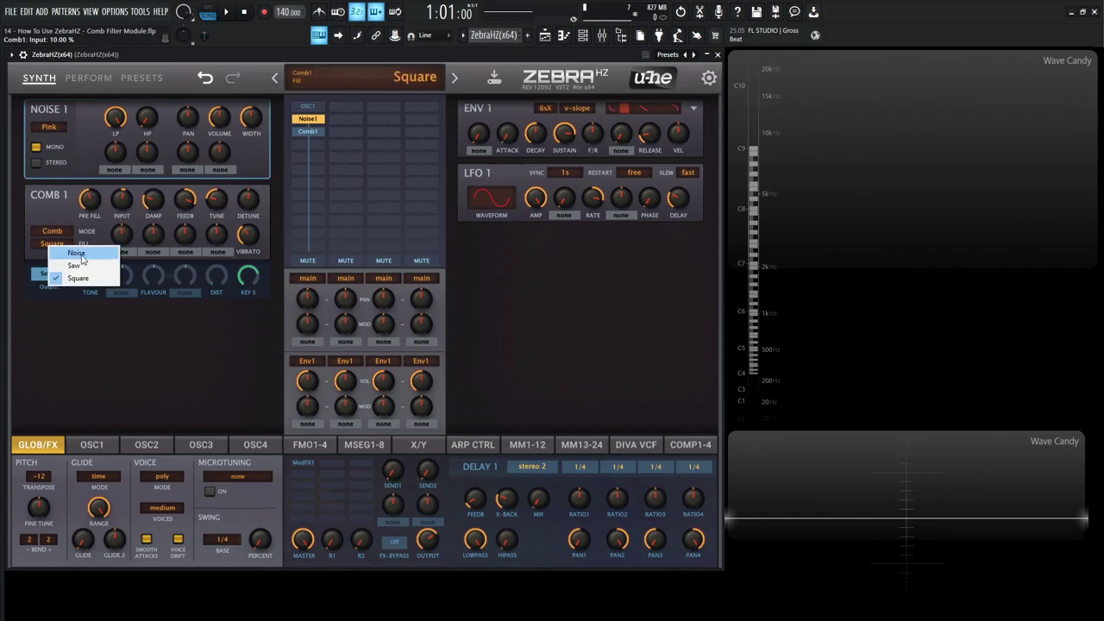
left_click(67, 316)
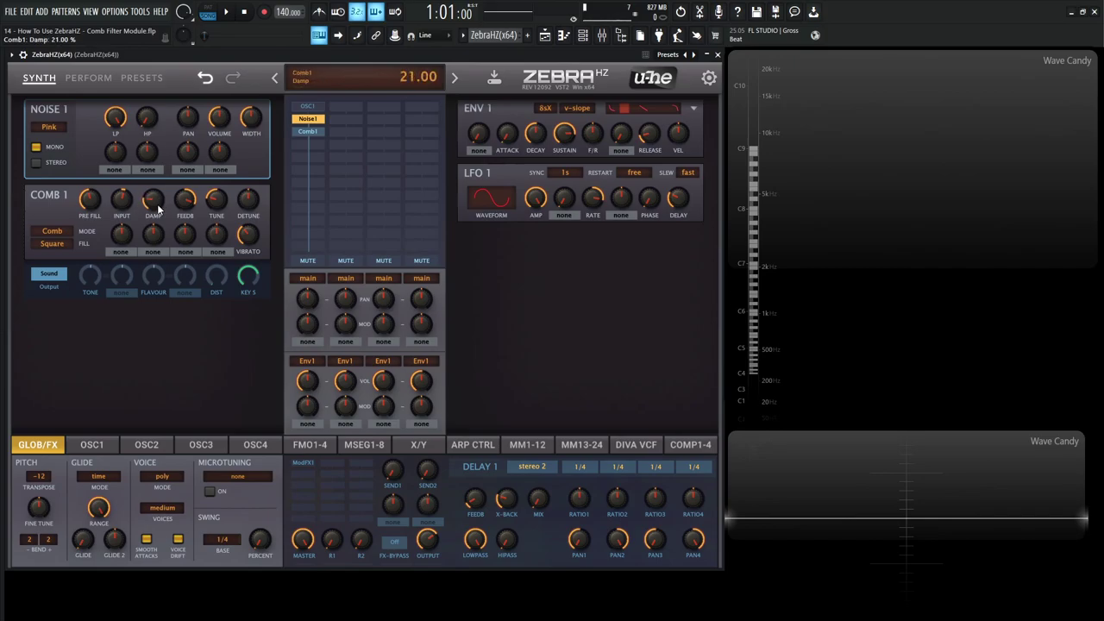
left_click_drag(158, 209, 158, 205)
mouse_move(187, 208)
left_click_drag(184, 198, 183, 239)
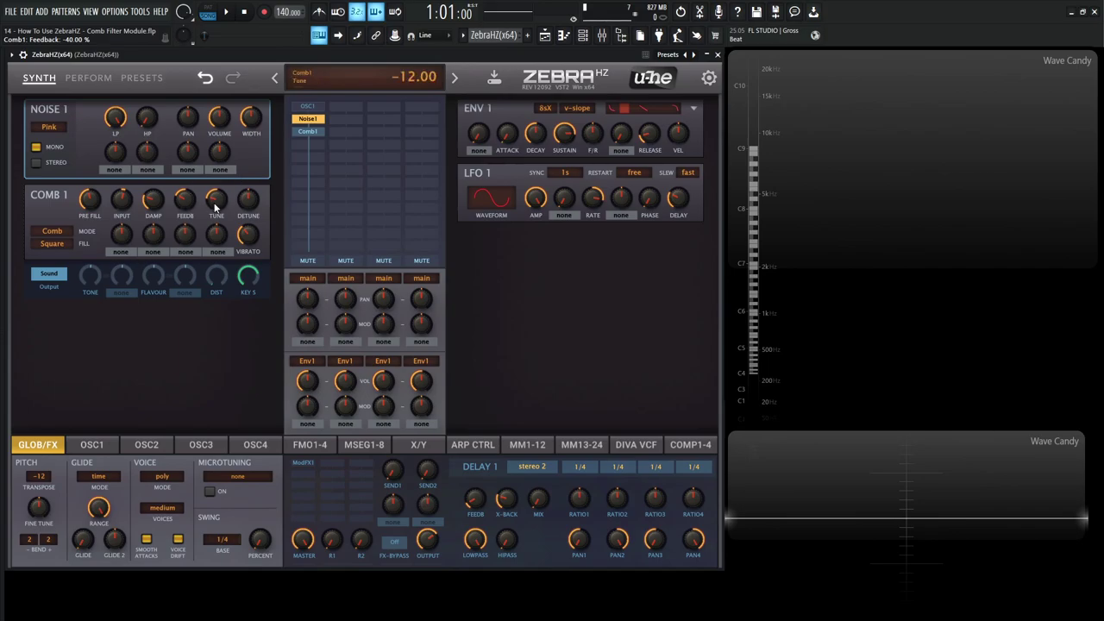
left_click_drag(215, 207, 225, 172)
Step: Raise the LFO 1 rate to 170
scroll(593, 200, "up", 1)
scroll(595, 200, "down", 1)
scroll(593, 200, "up", 2)
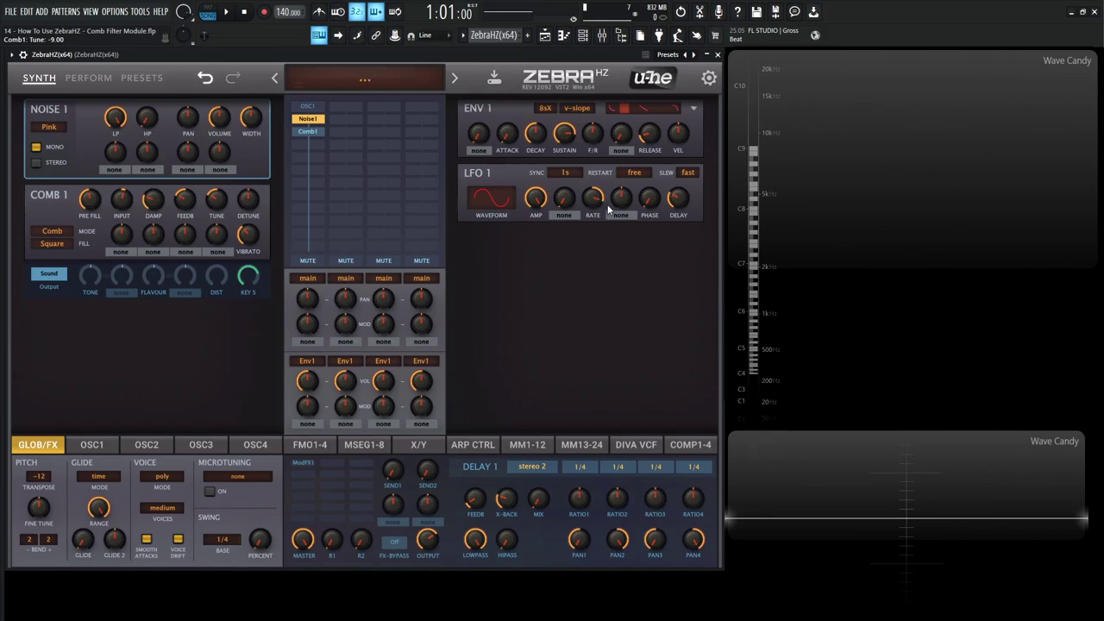
Step: Set Comb 1 detune to -100, leaving the feedback modulation source unchanged
mouse_move(605, 204)
left_click_drag(247, 131, 291, 272)
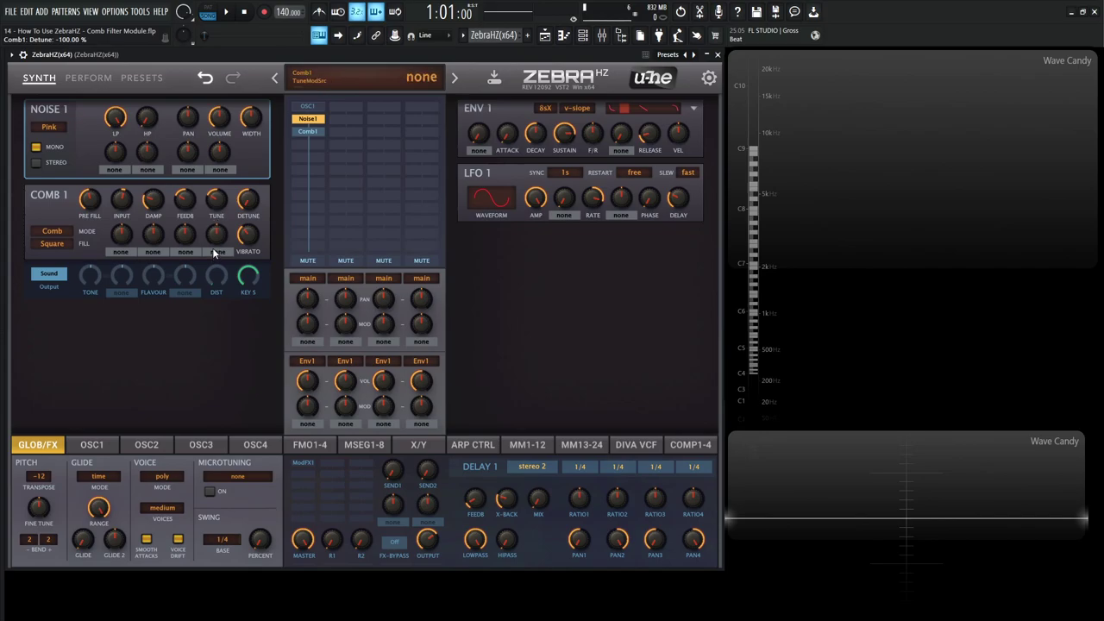
left_click(187, 252)
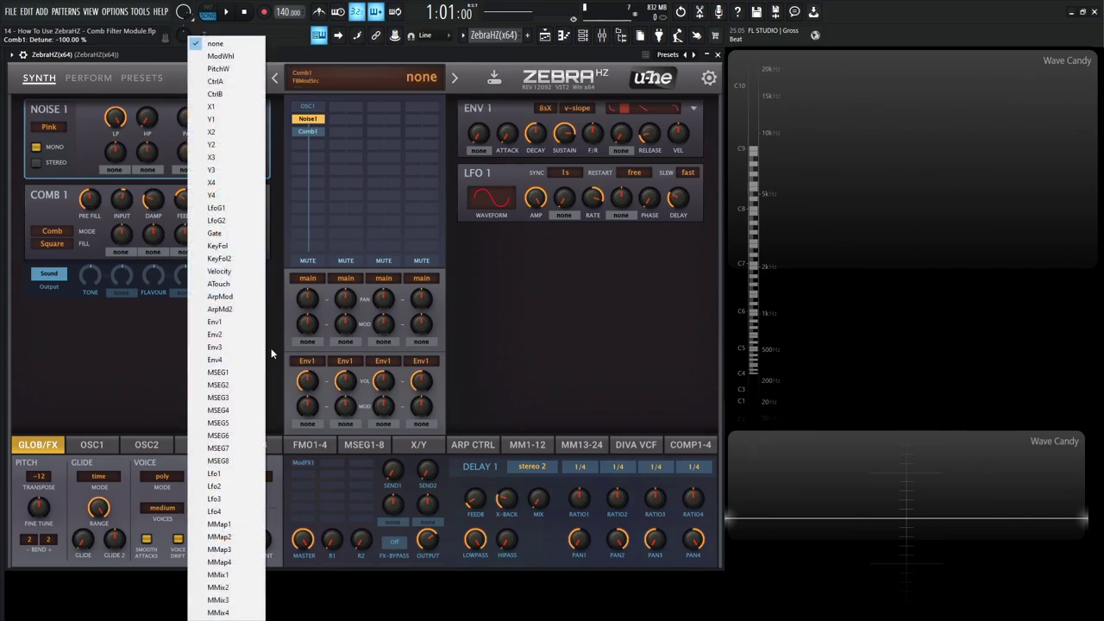
left_click(137, 353)
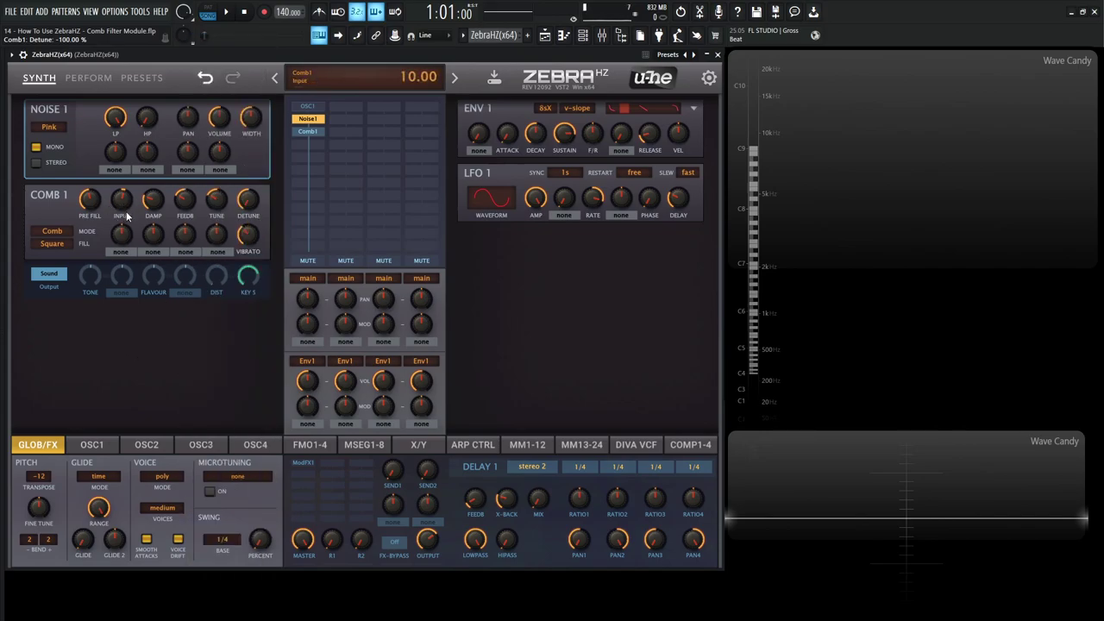